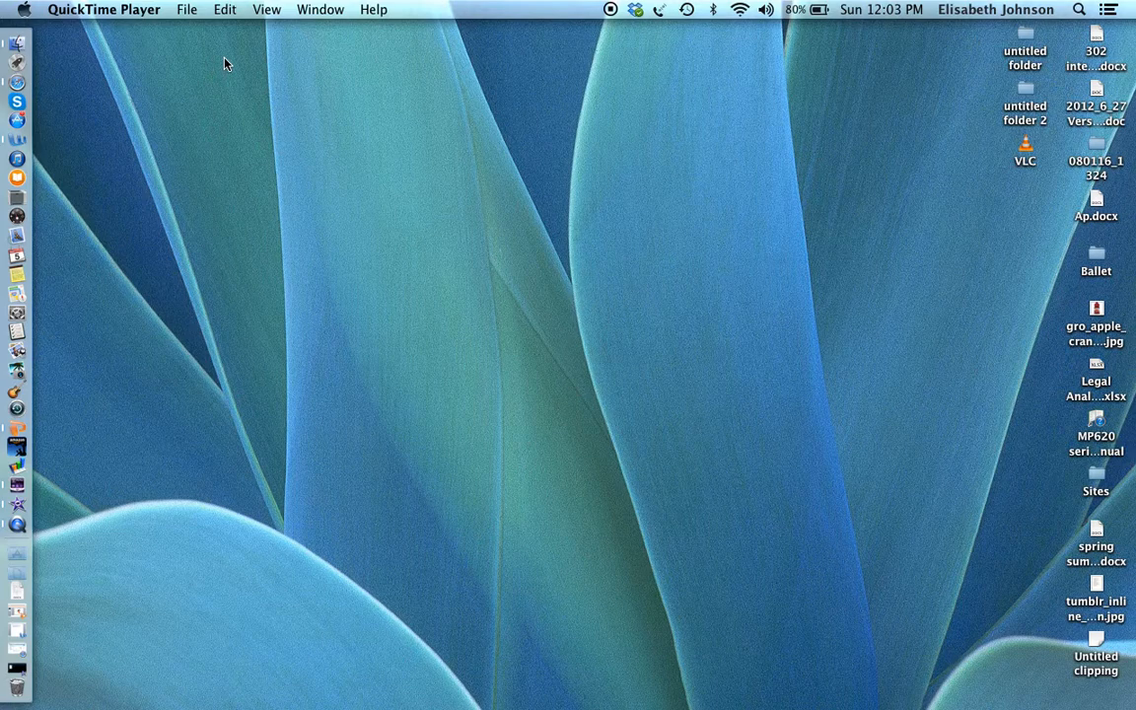
# Switch to Safari and load gmail.com in a new browser tab
pyautogui.click(17, 86)
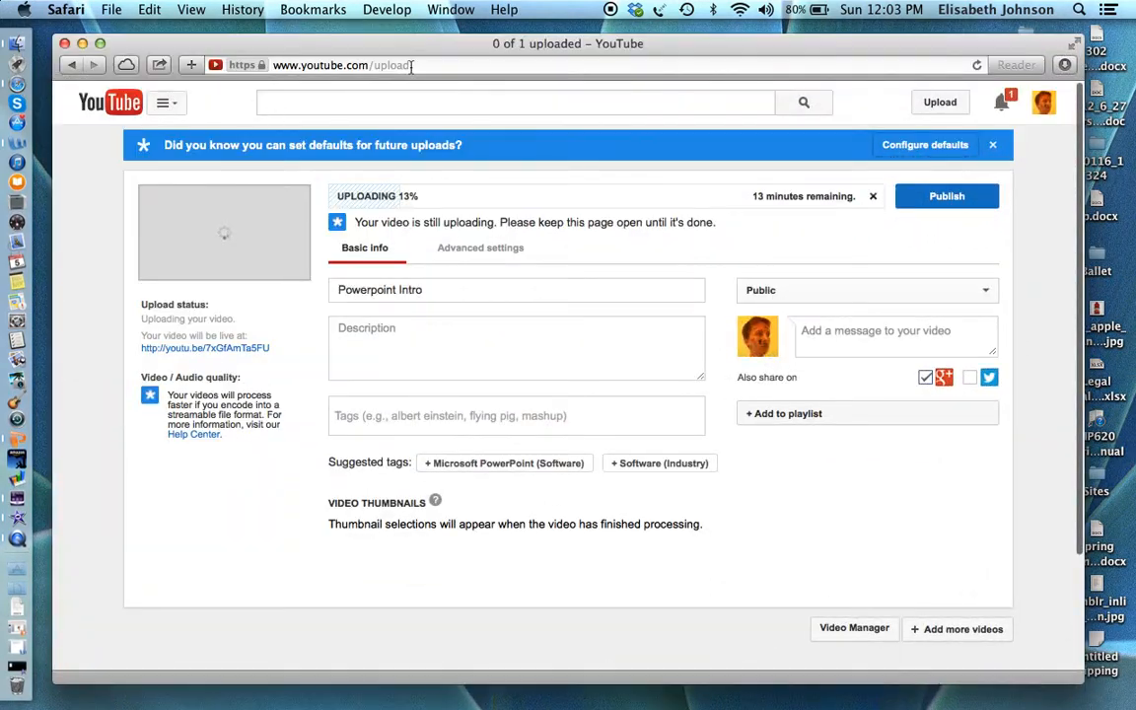
pyautogui.click(111, 8)
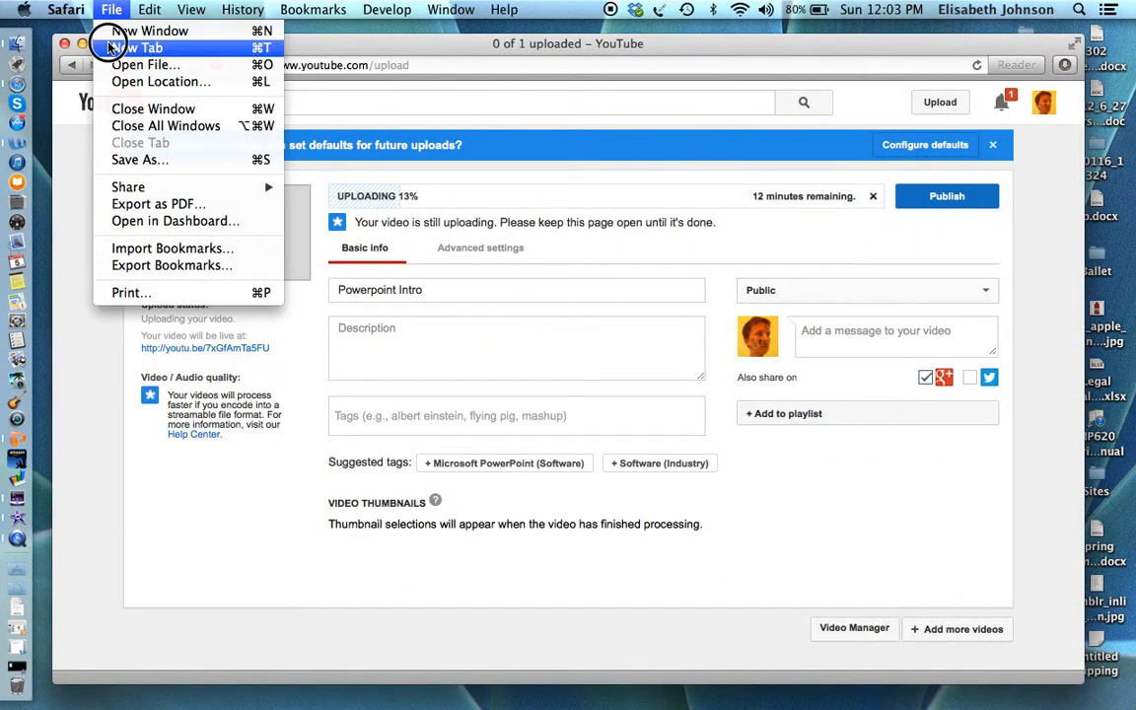
pyautogui.click(108, 47)
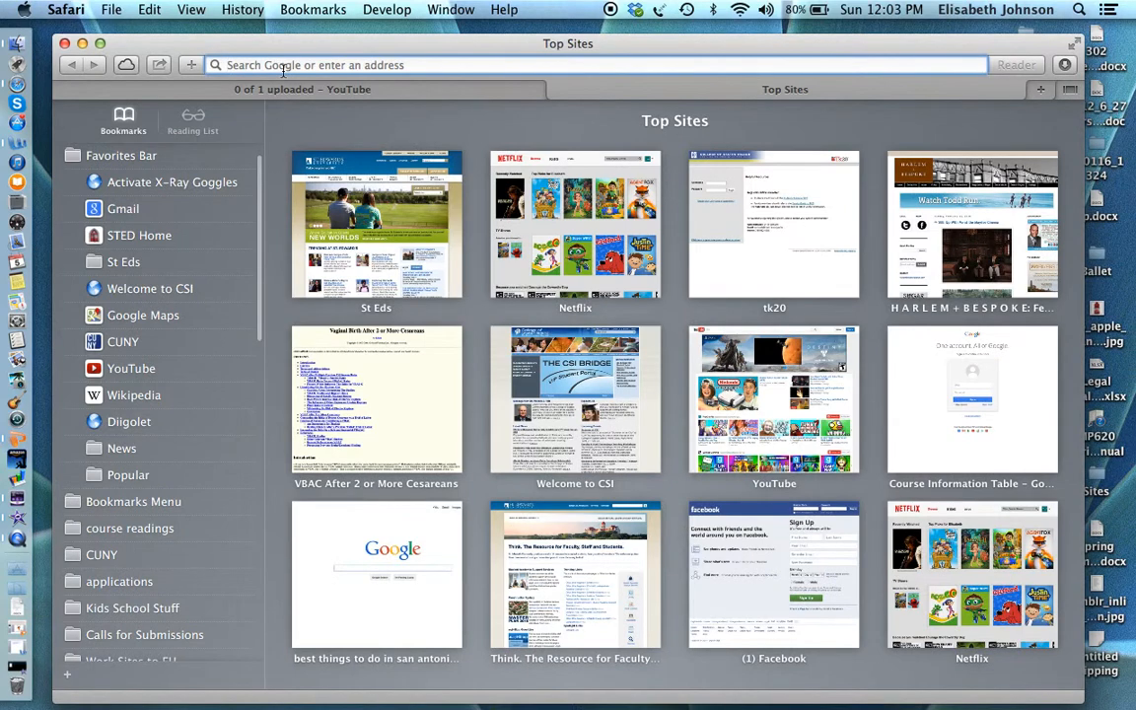
pyautogui.write('gmail.om')
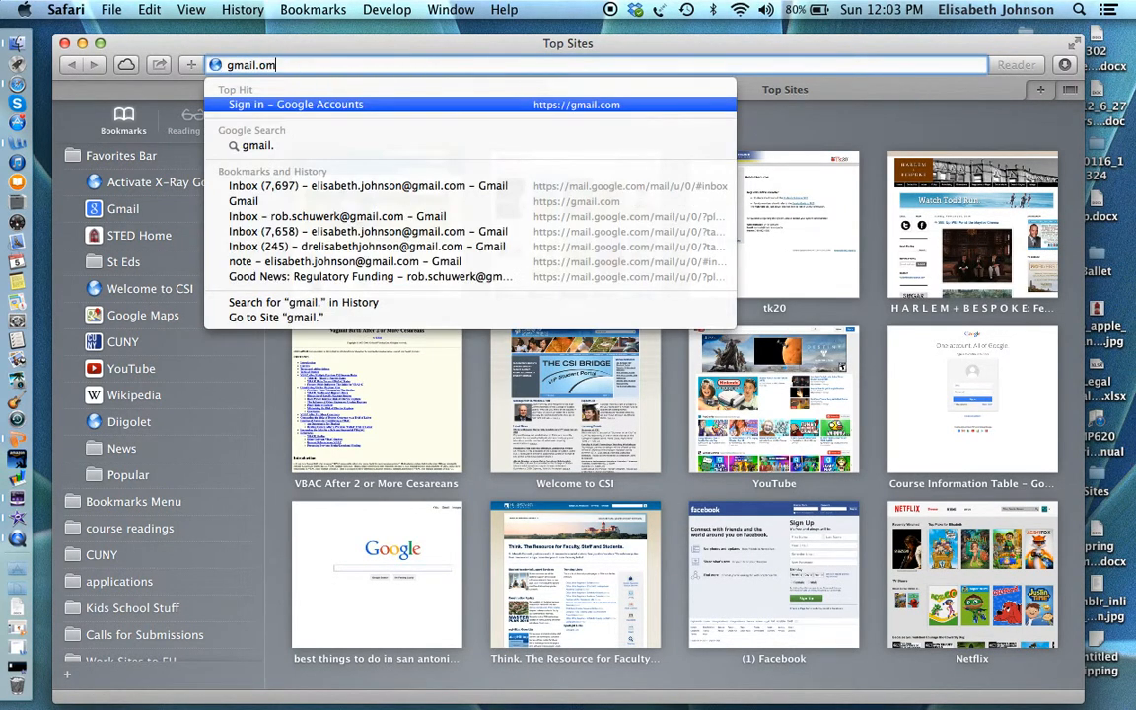
pyautogui.press('BackSpace')
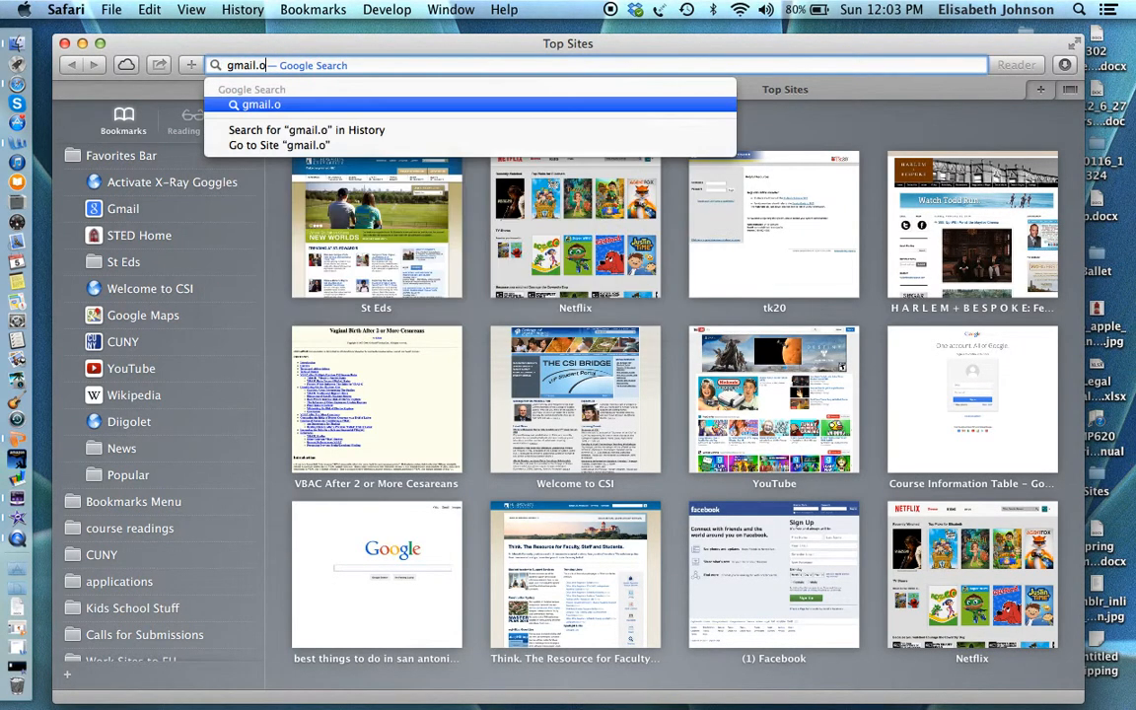
pyautogui.press('BackSpace')
pyautogui.write('com')
pyautogui.press('Return')
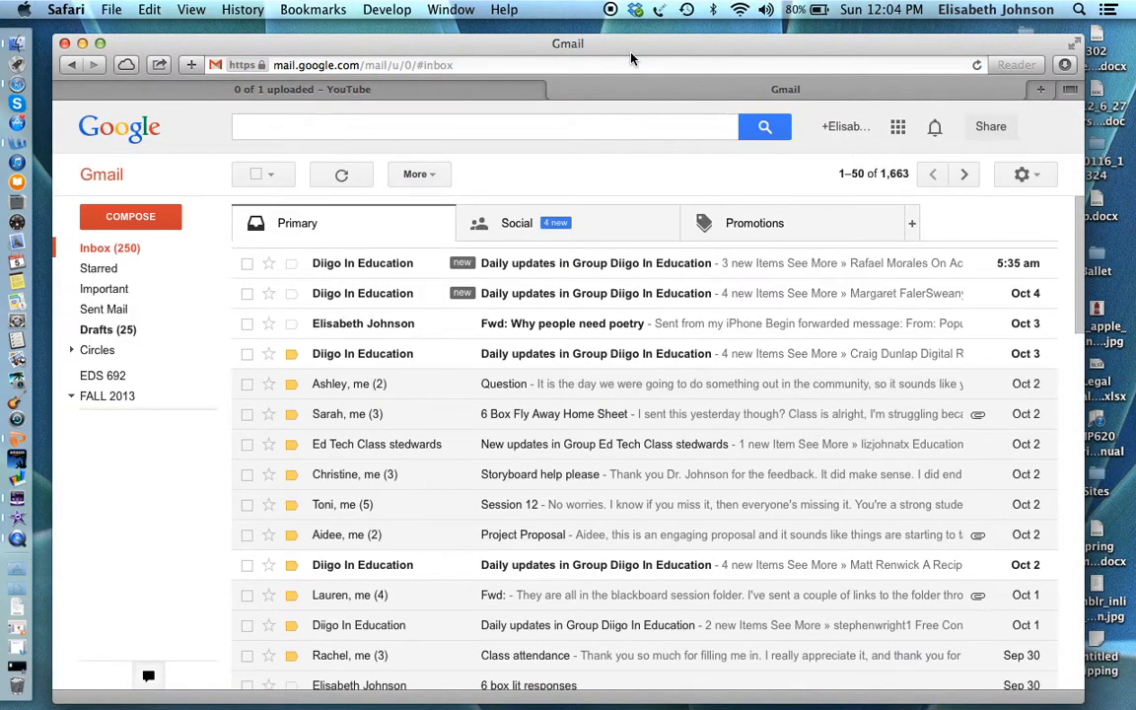
# Open Google Drive from the Google apps and create a new presentation with the Simple Light theme at Widescreen 16:9
pyautogui.click(900, 128)
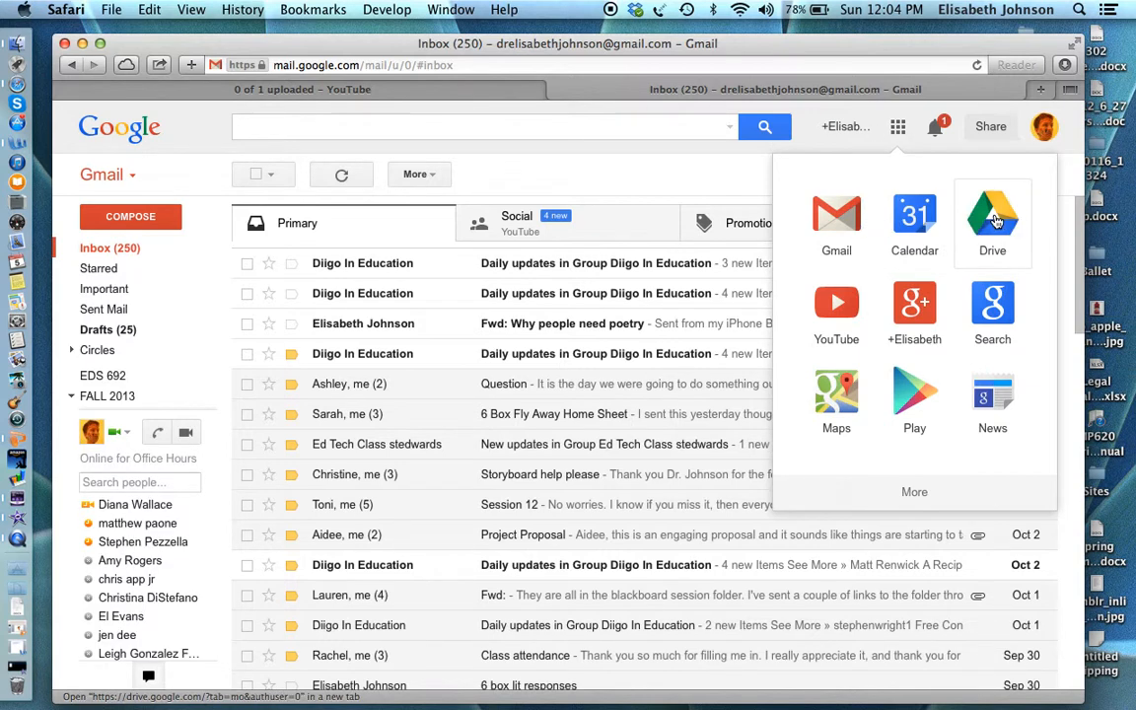
pyautogui.click(995, 221)
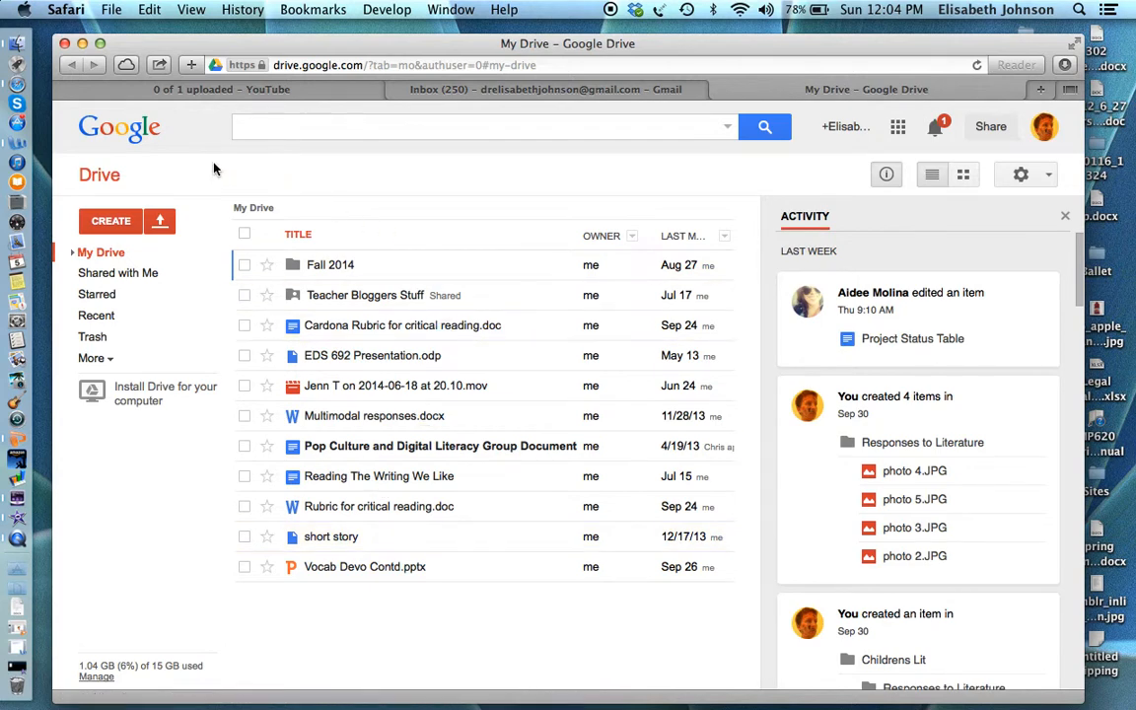
pyautogui.click(110, 222)
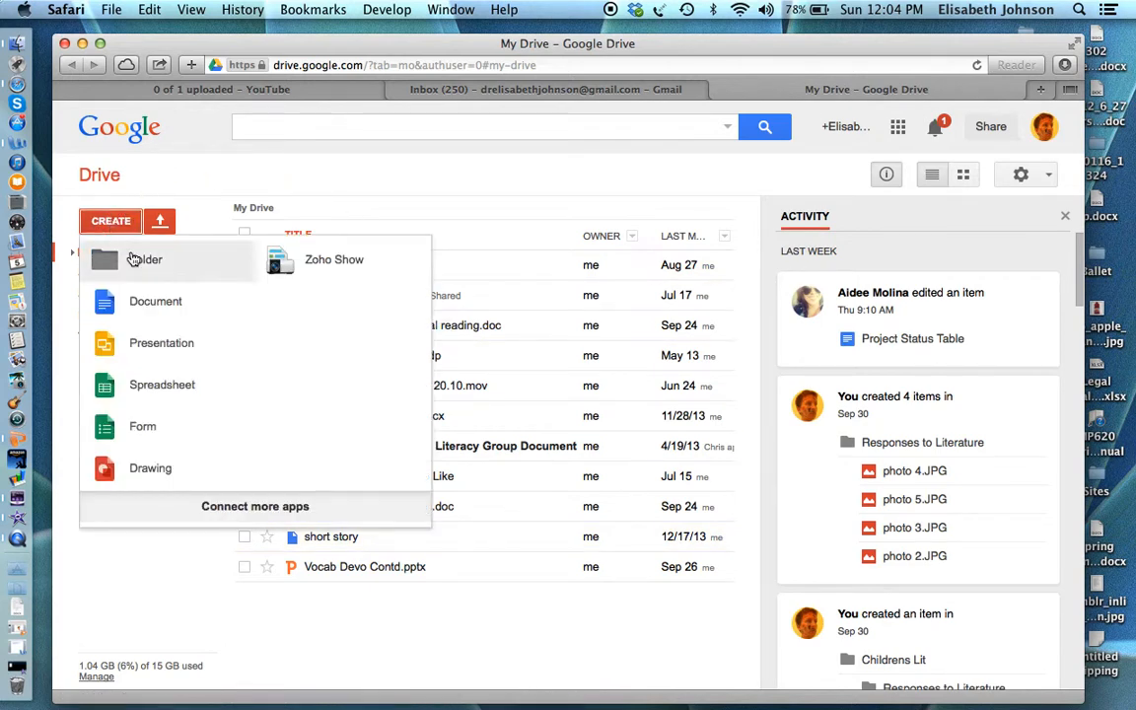
pyautogui.click(136, 346)
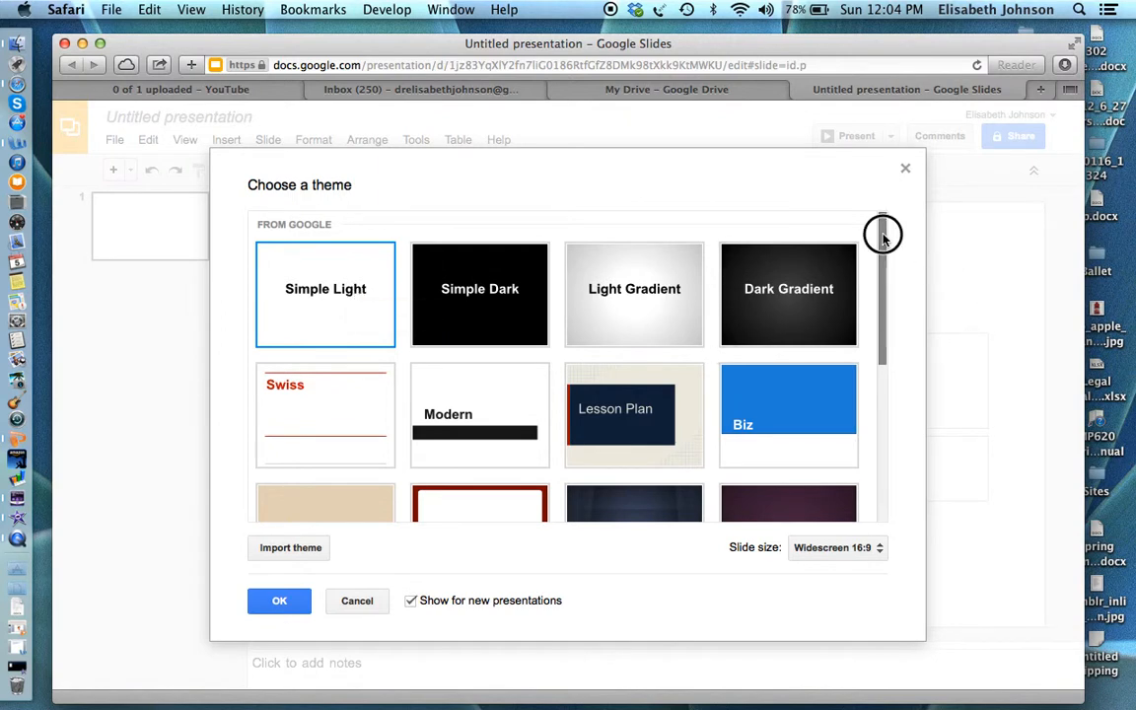
pyautogui.moveTo(883, 231)
pyautogui.mouseDown()
pyautogui.moveTo(878, 426)
pyautogui.moveTo(891, 212)
pyautogui.mouseUp()
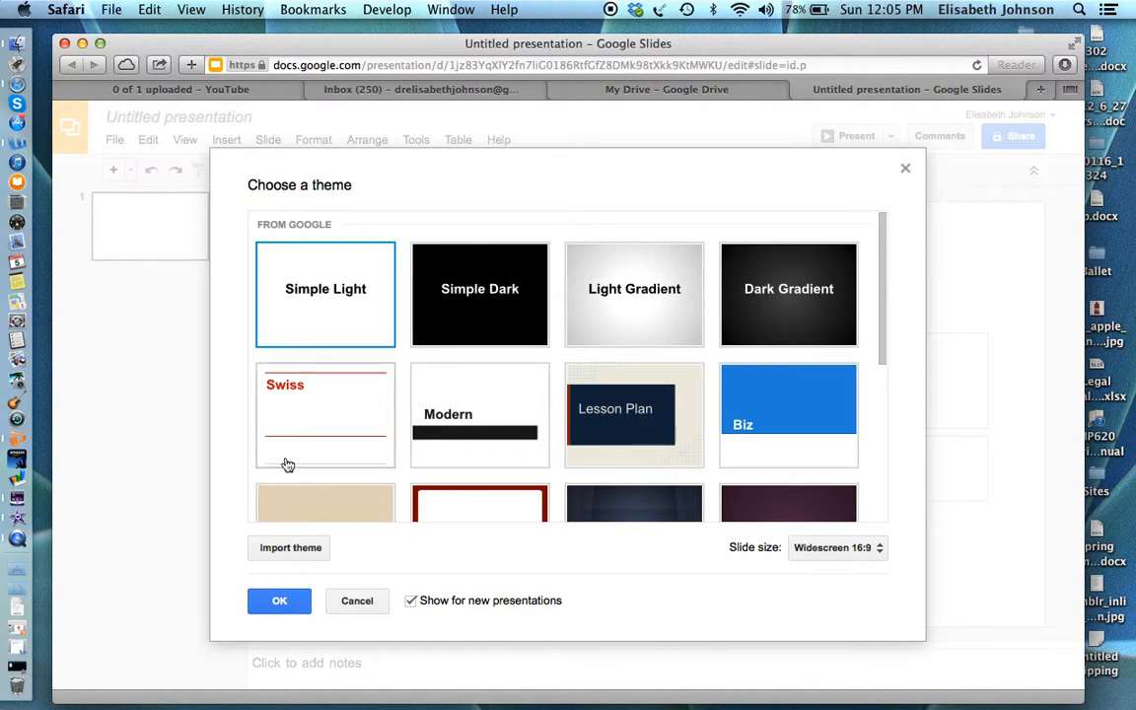
pyautogui.click(275, 601)
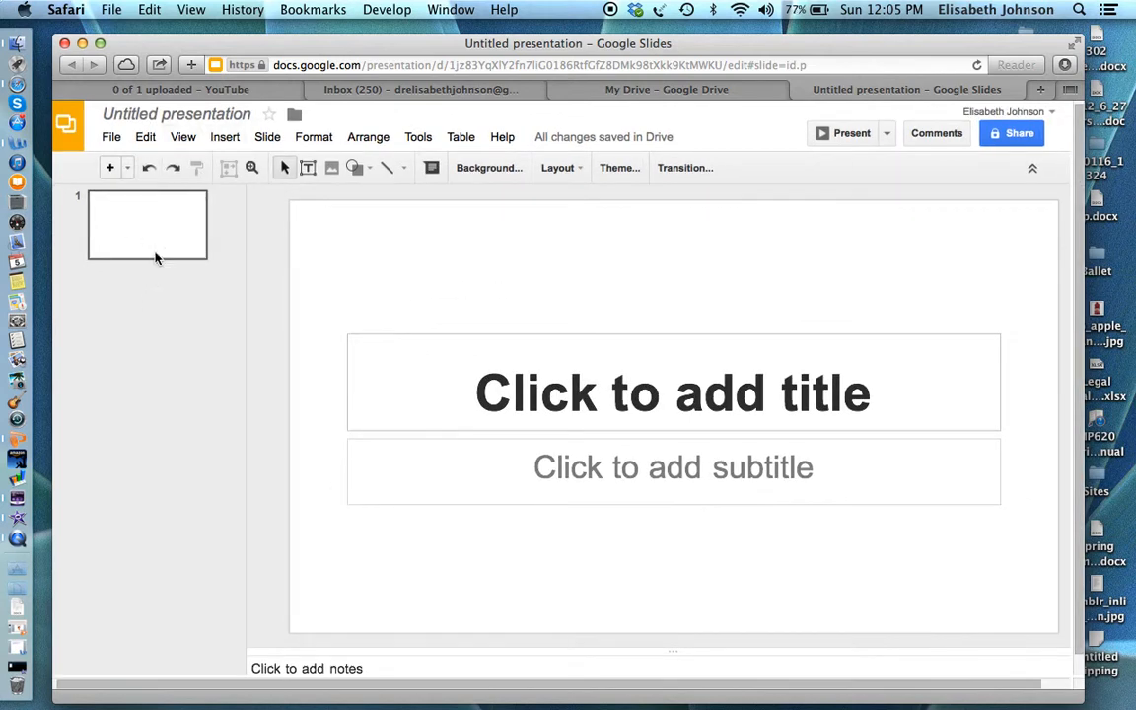
# Enter "My story" as the first slide's title and a subtitle describing the author's journey by name
pyautogui.click(626, 393)
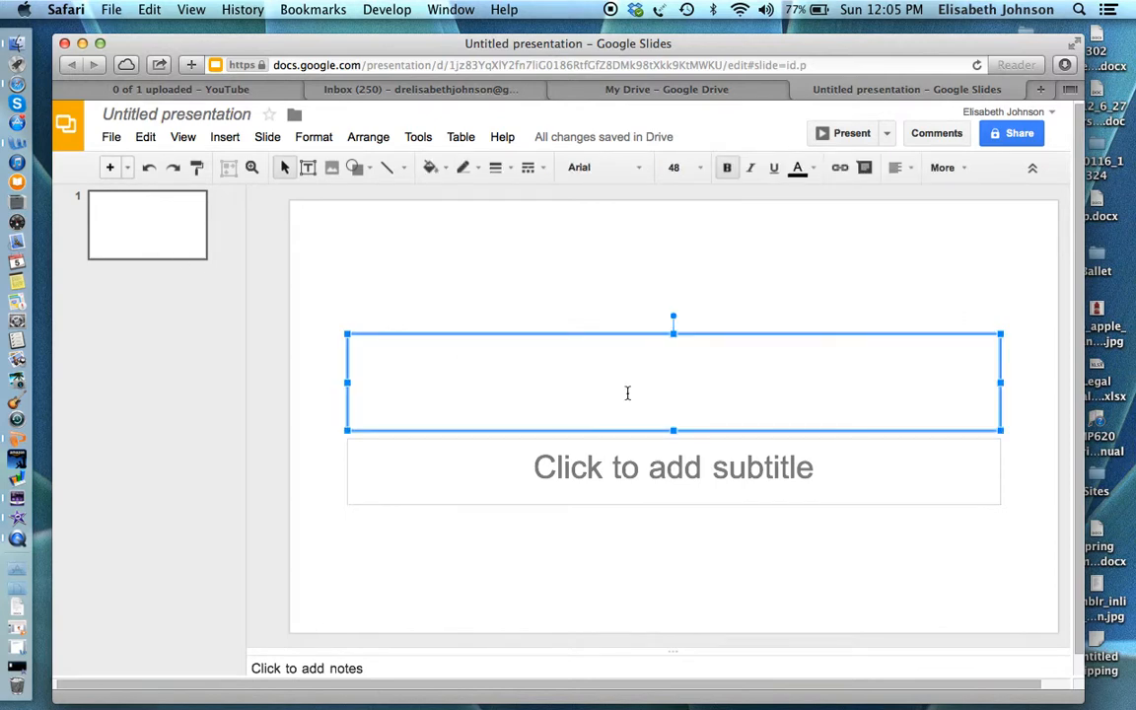
pyautogui.write('My story')
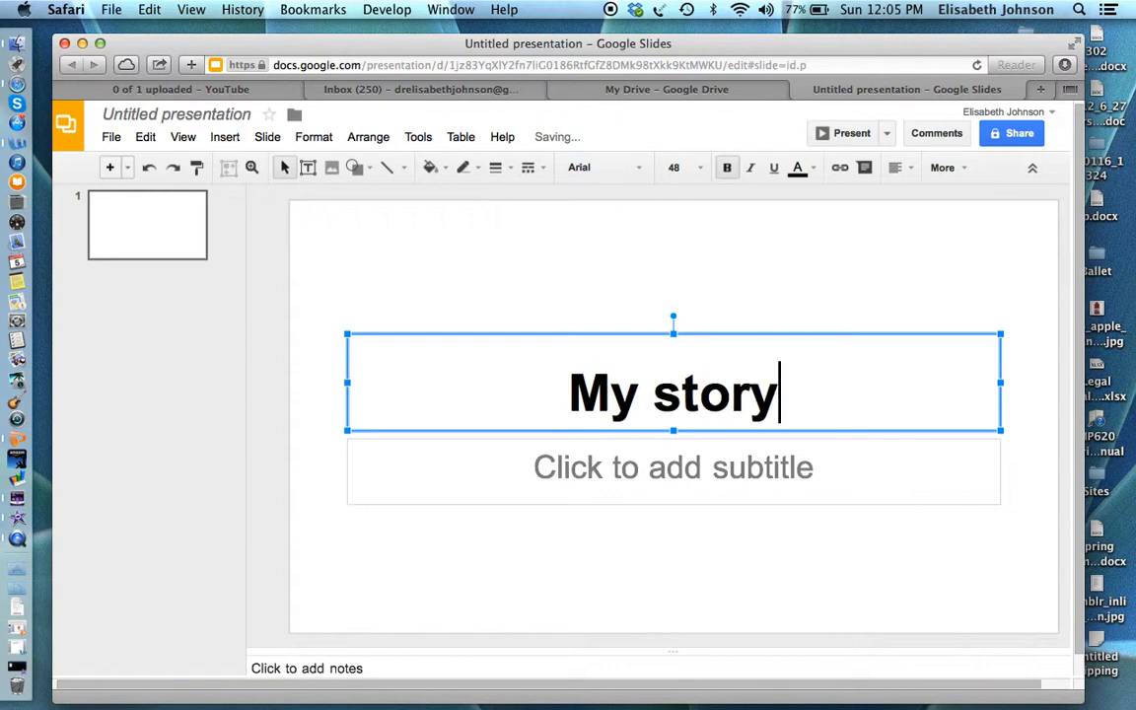
pyautogui.click(659, 467)
pyautogui.write('The L')
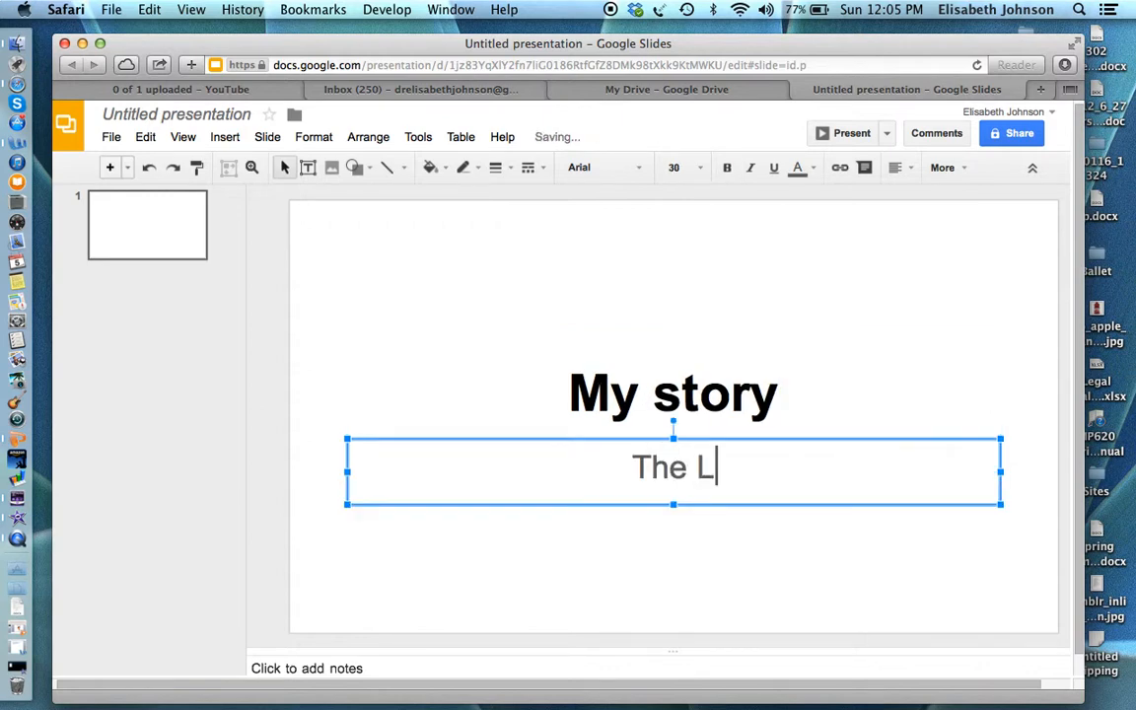
pyautogui.write('iz Johnson journey')
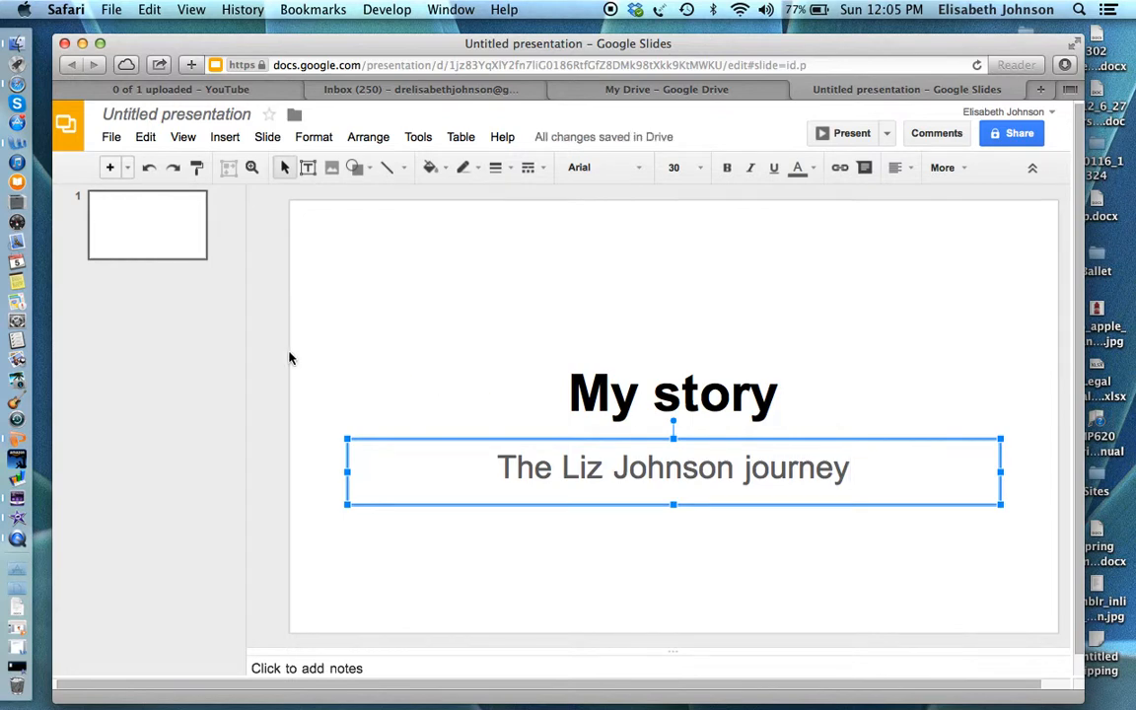
pyautogui.click(184, 282)
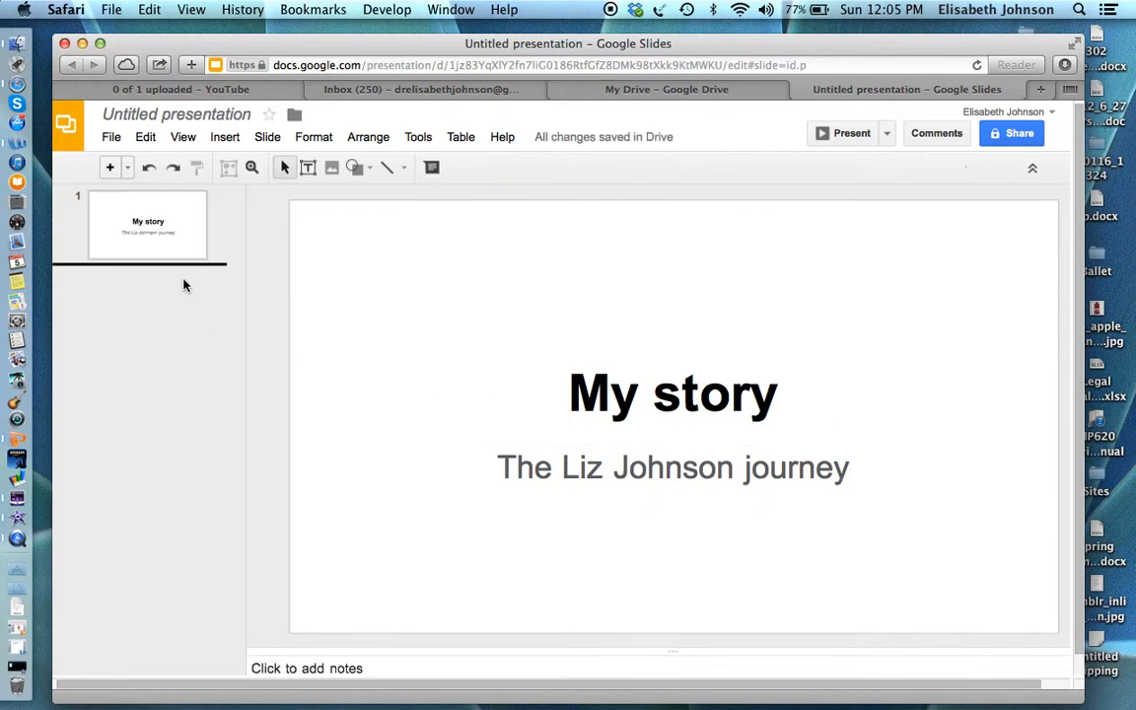
# Try inserting the image dora backpack.png from the Pictures folder on the title slide
pyautogui.click(228, 141)
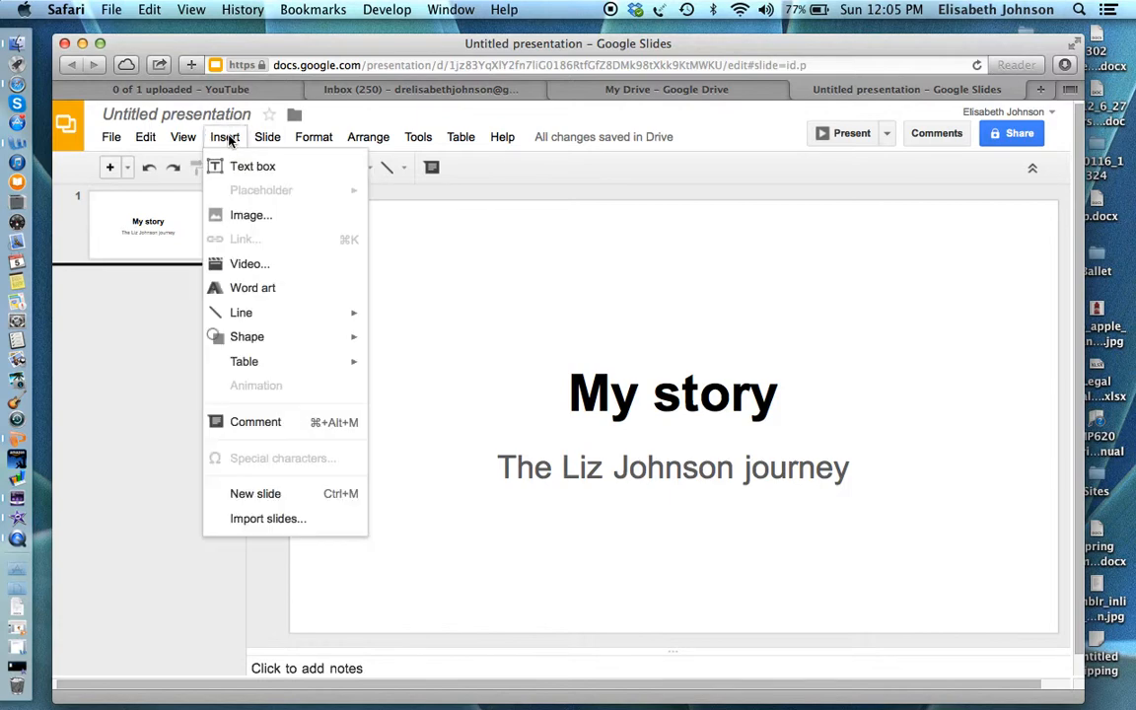
pyautogui.click(252, 217)
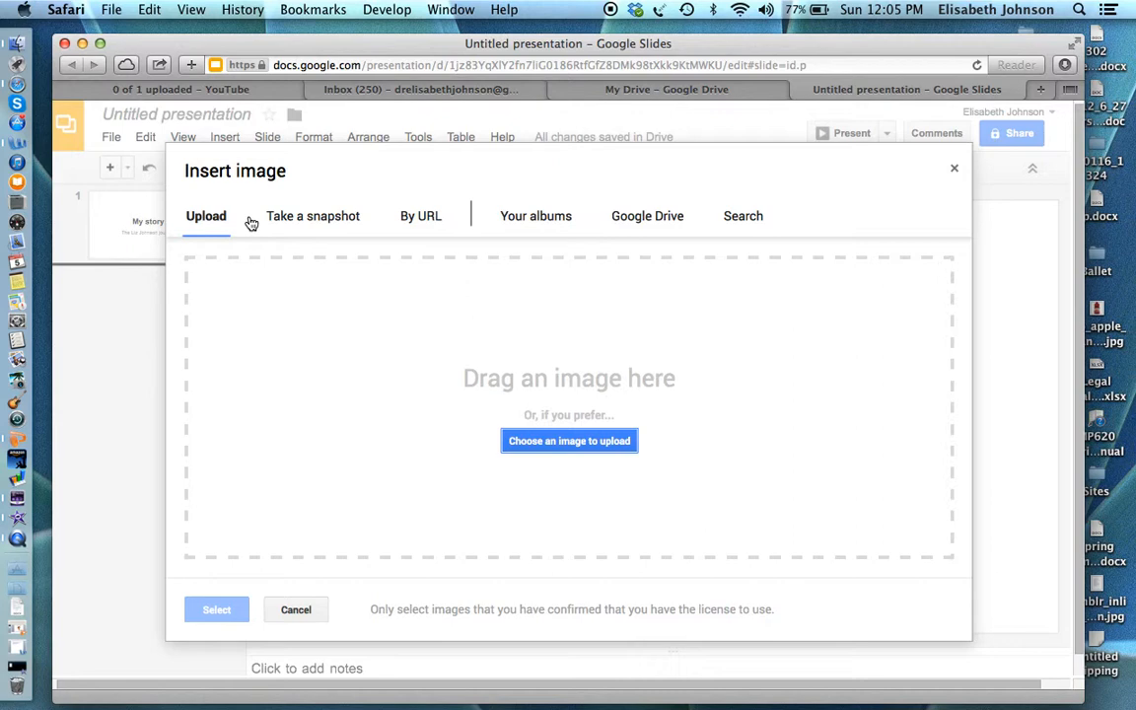
pyautogui.click(553, 448)
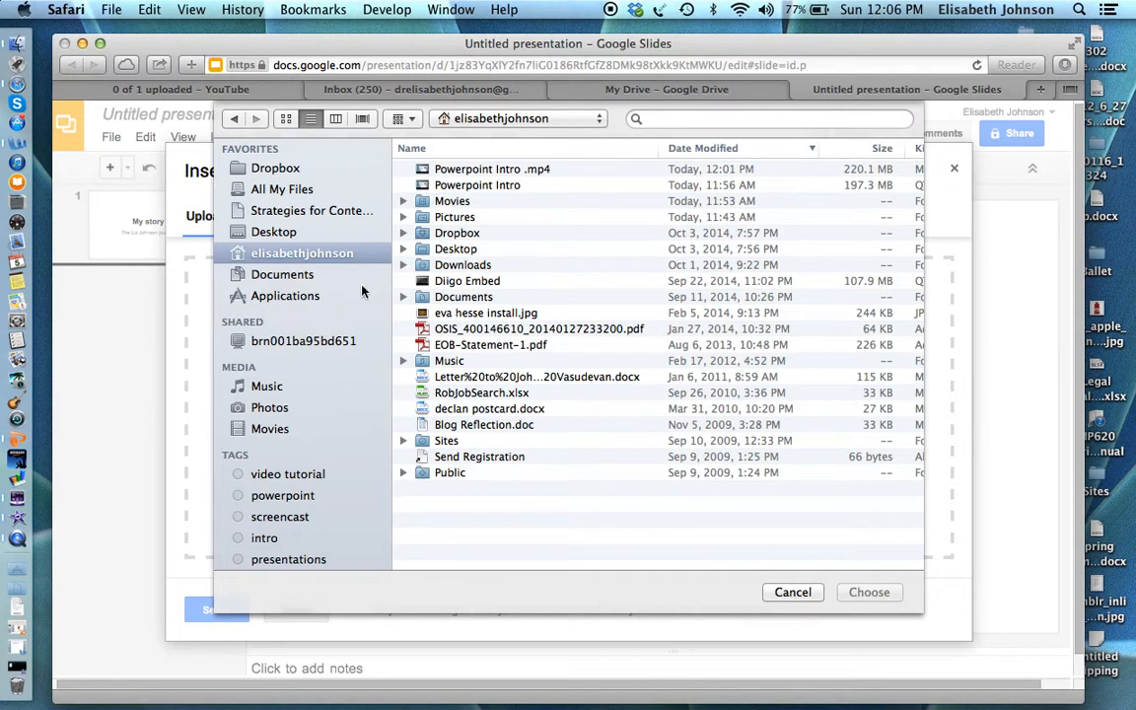
pyautogui.doubleClick(451, 218)
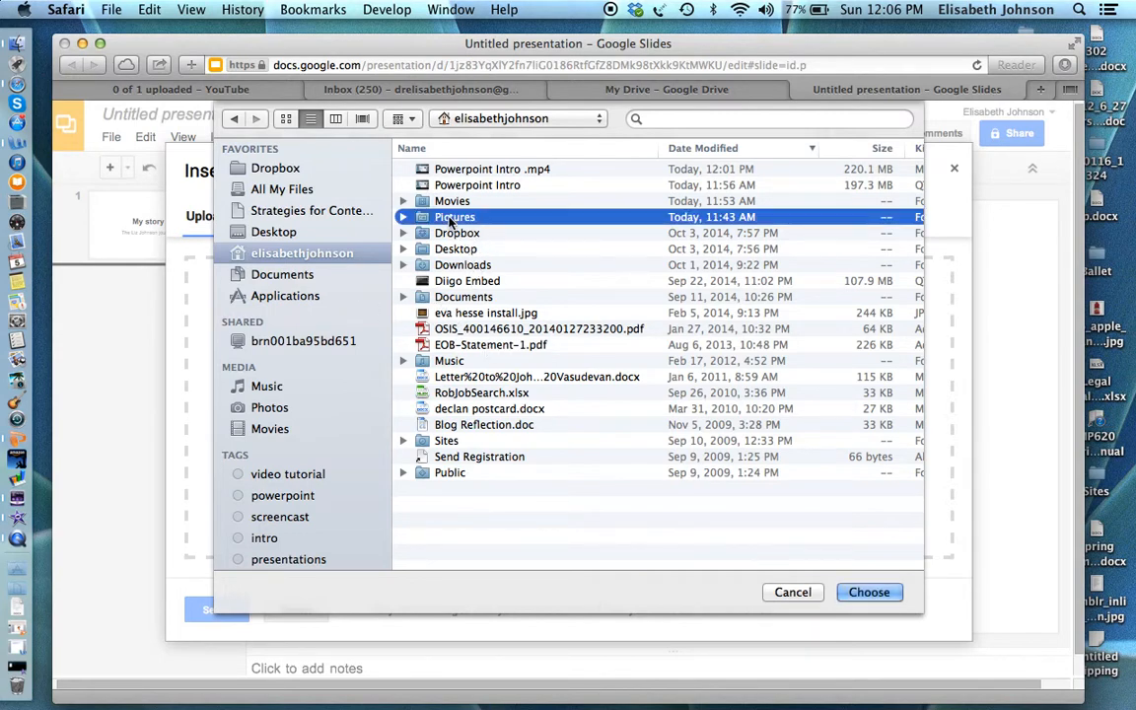
pyautogui.scroll(-3, 463, 424)
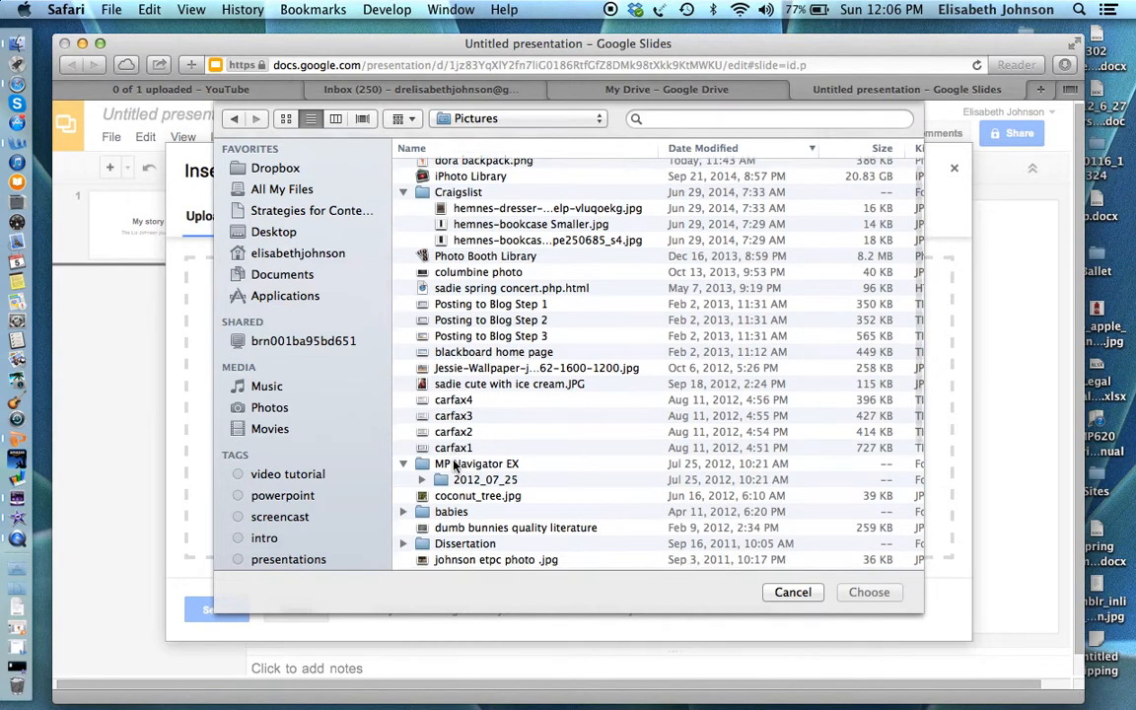
pyautogui.scroll(3, 454, 464)
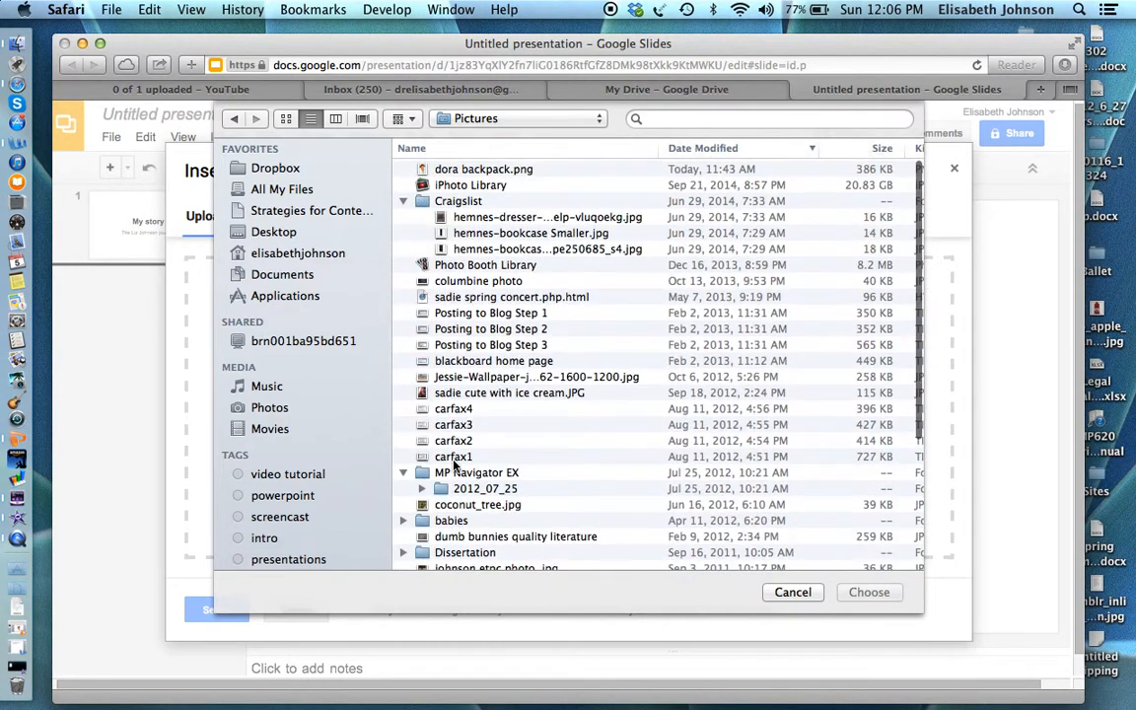
pyautogui.doubleClick(464, 173)
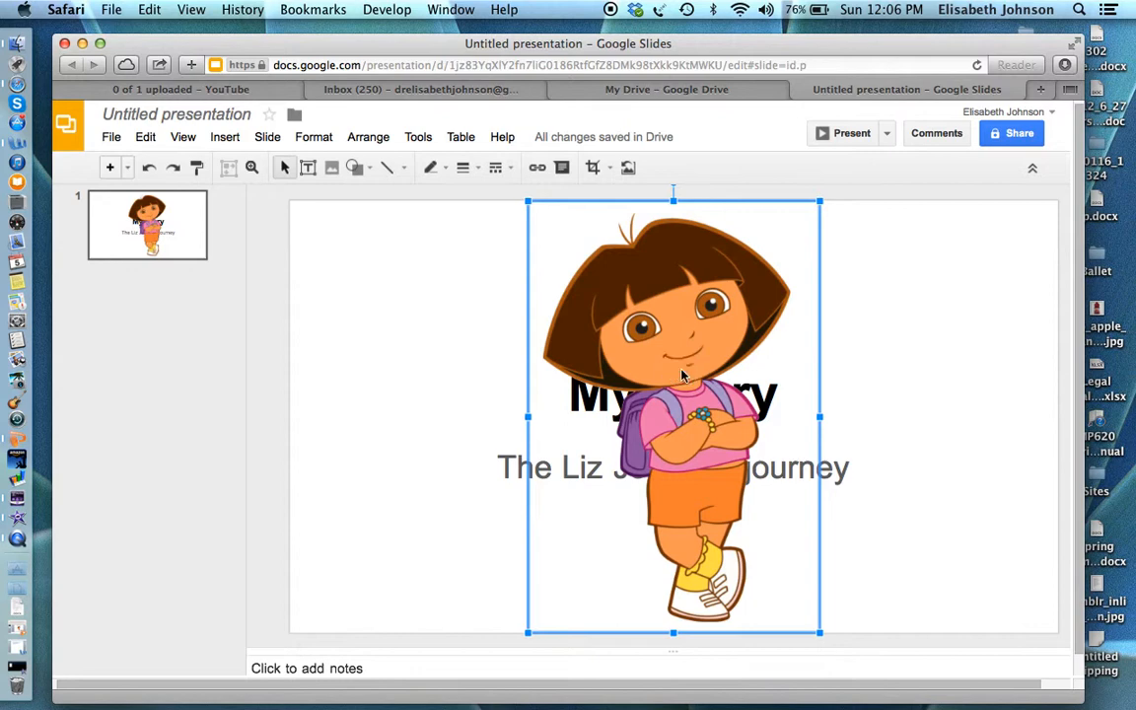
pyautogui.click(149, 170)
# Add a new slide after the title slide and insert the uploaded image dora backpack.png on it
pyautogui.click(225, 136)
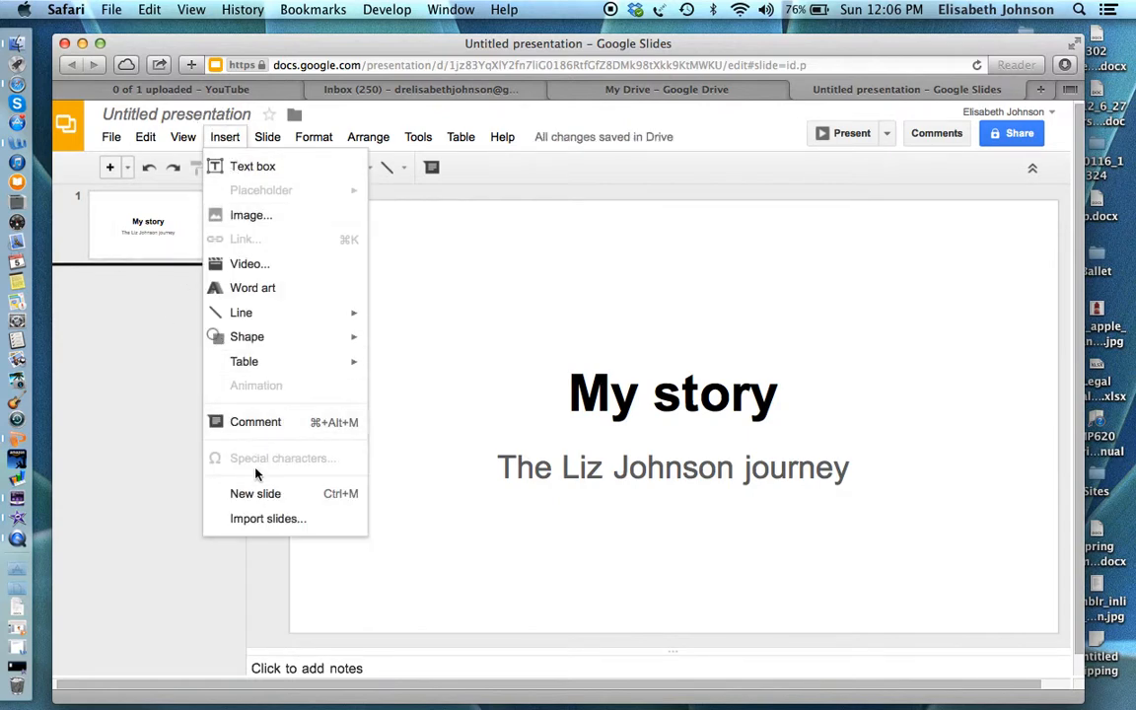
pyautogui.click(256, 493)
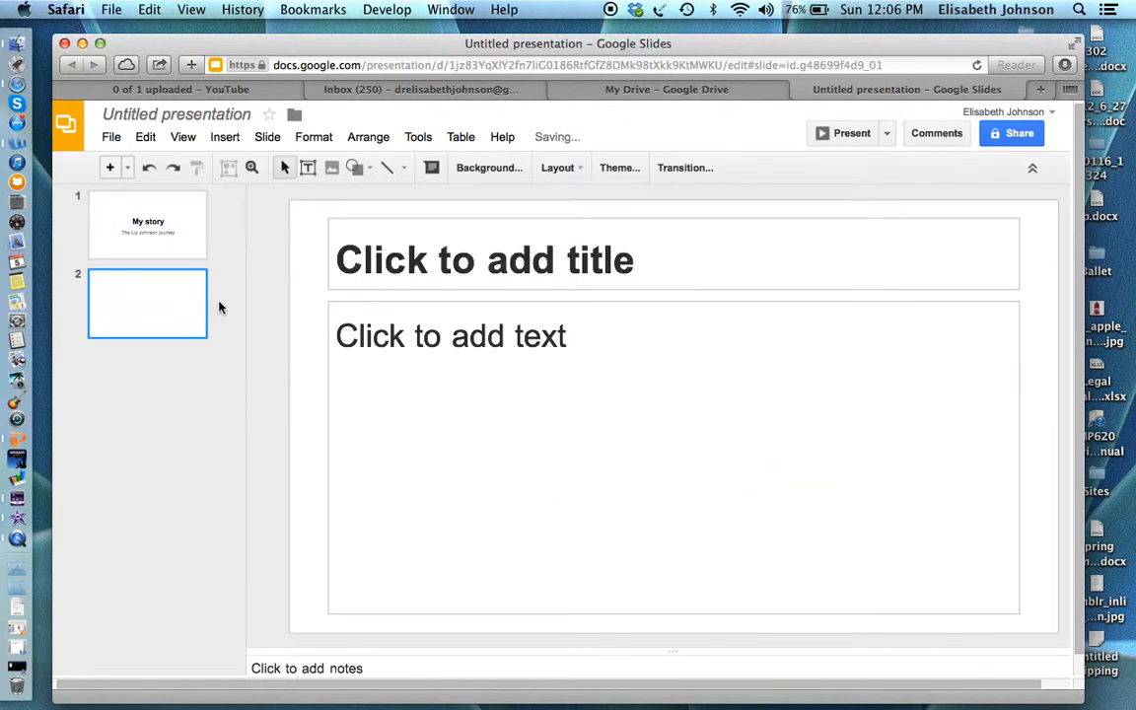
pyautogui.click(225, 136)
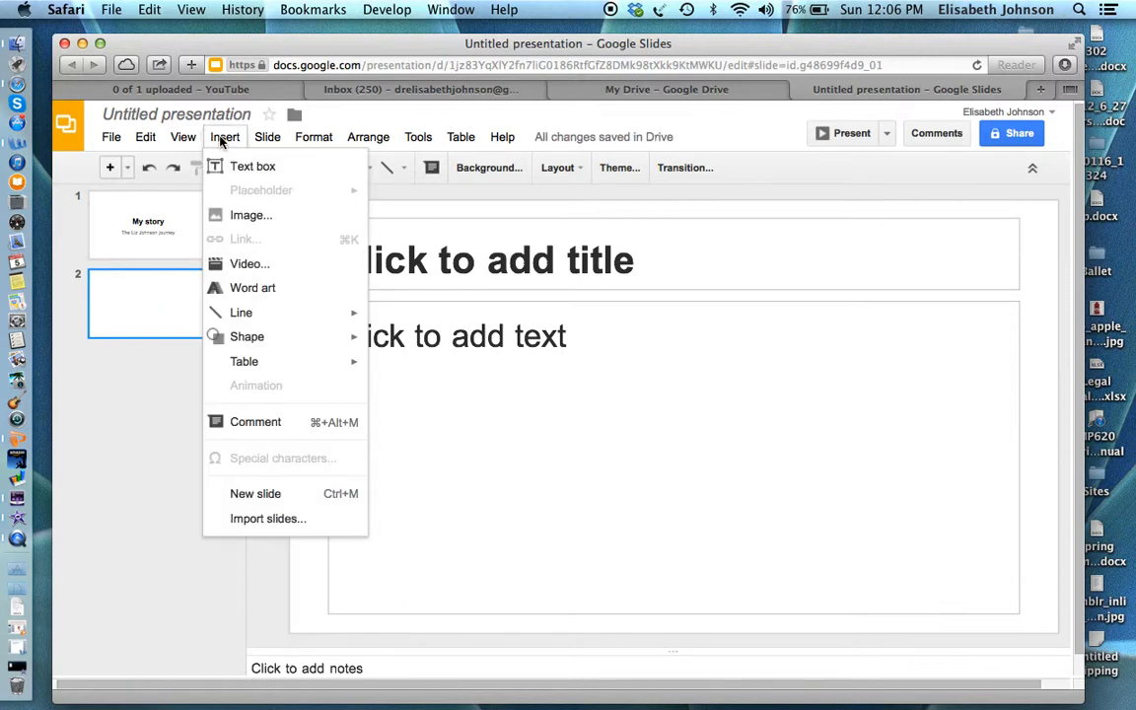
pyautogui.click(247, 217)
pyautogui.click(545, 443)
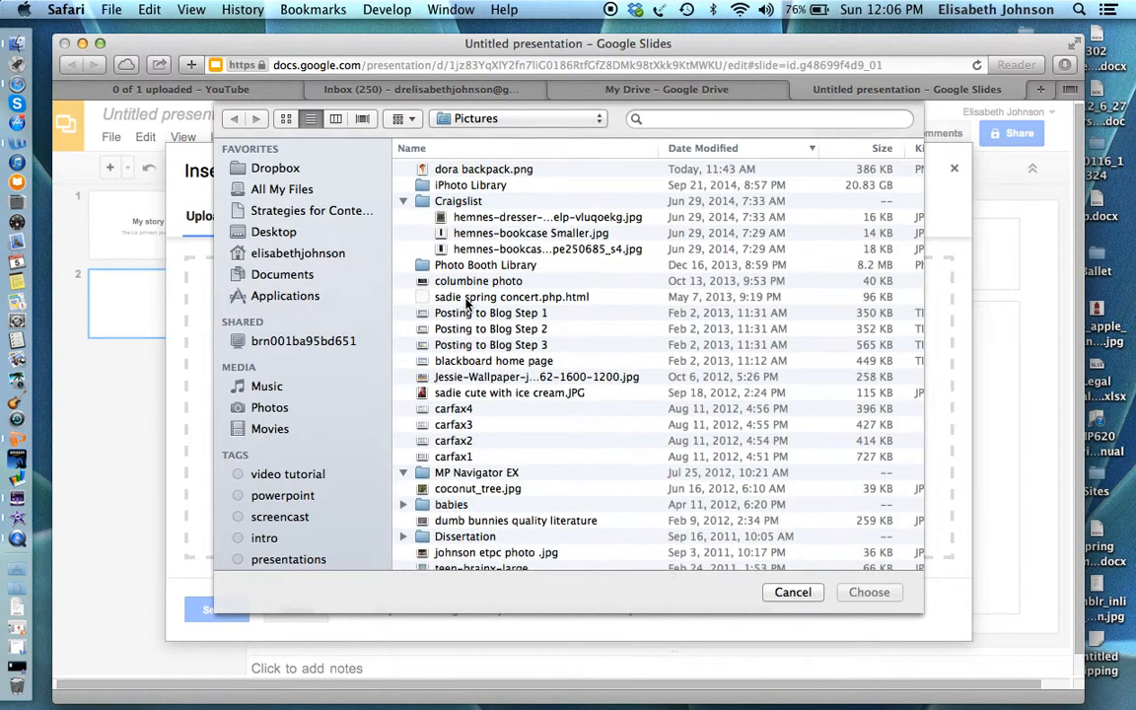
pyautogui.click(456, 171)
pyautogui.doubleClick(456, 171)
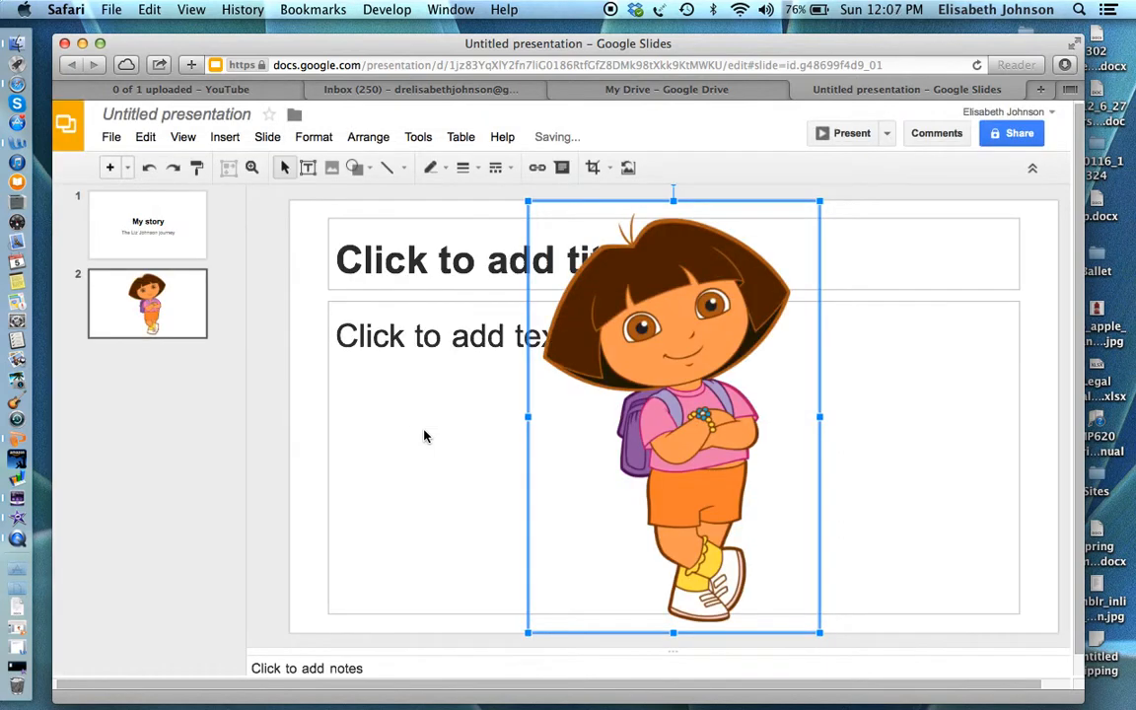
# Apply the Caption layout to the second slide and shrink the Dora picture so it ends just above the caption box
pyautogui.click(269, 139)
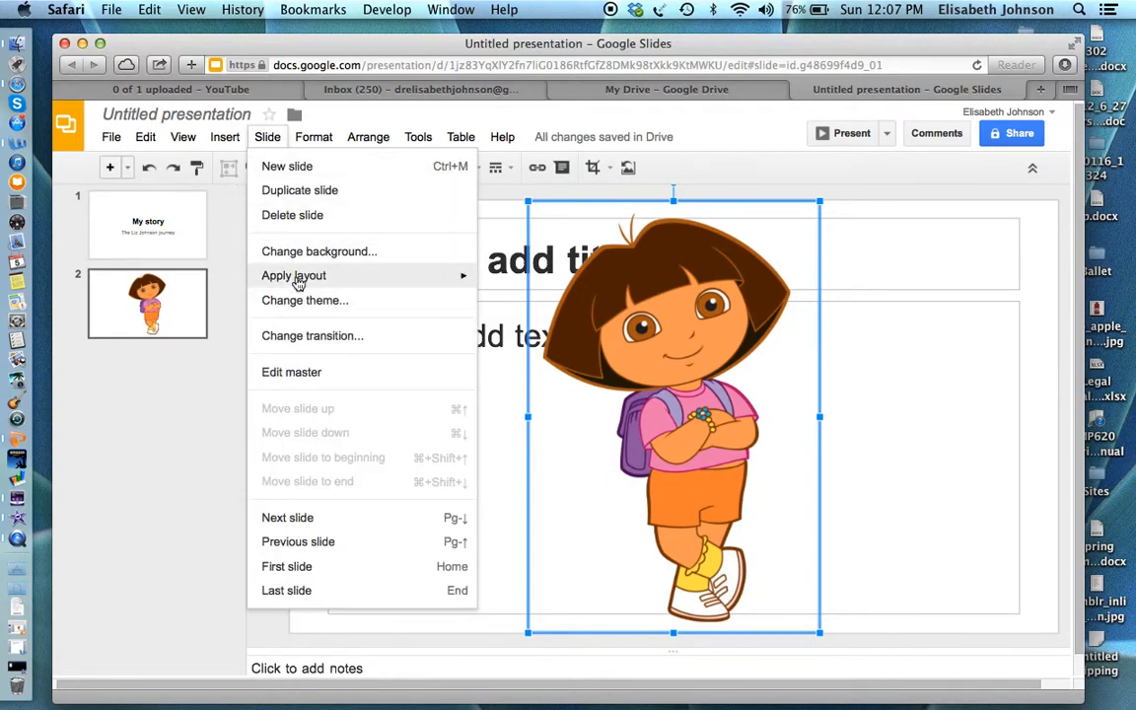
pyautogui.moveTo(295, 281)
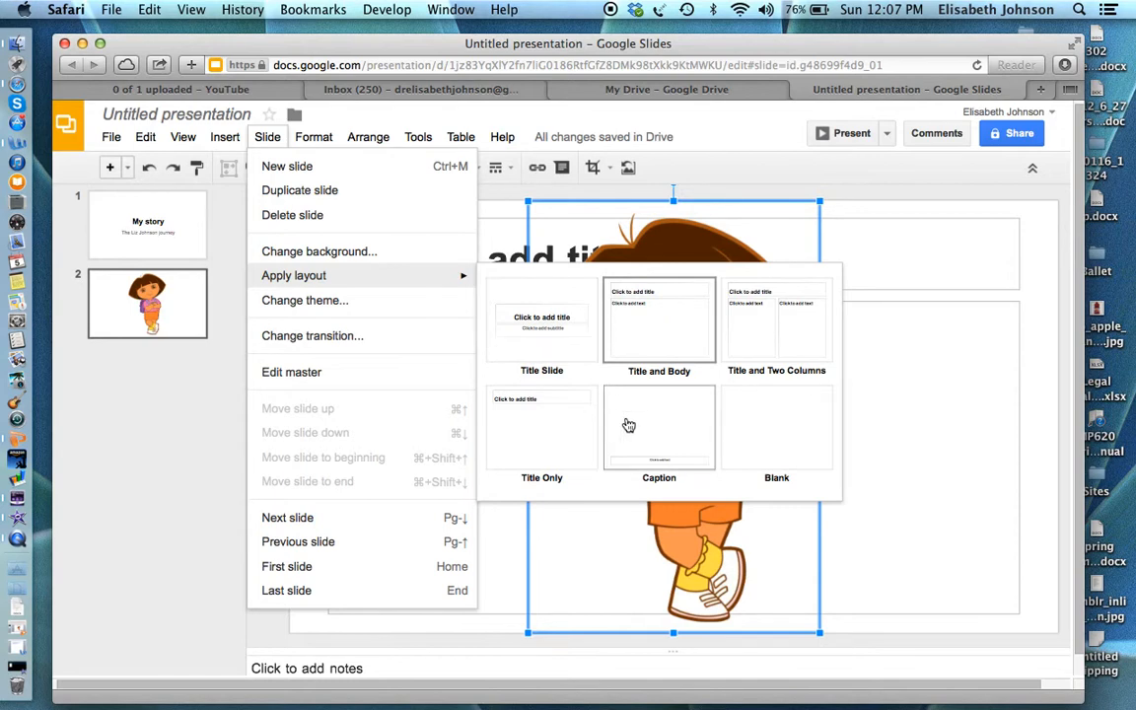
pyautogui.click(658, 421)
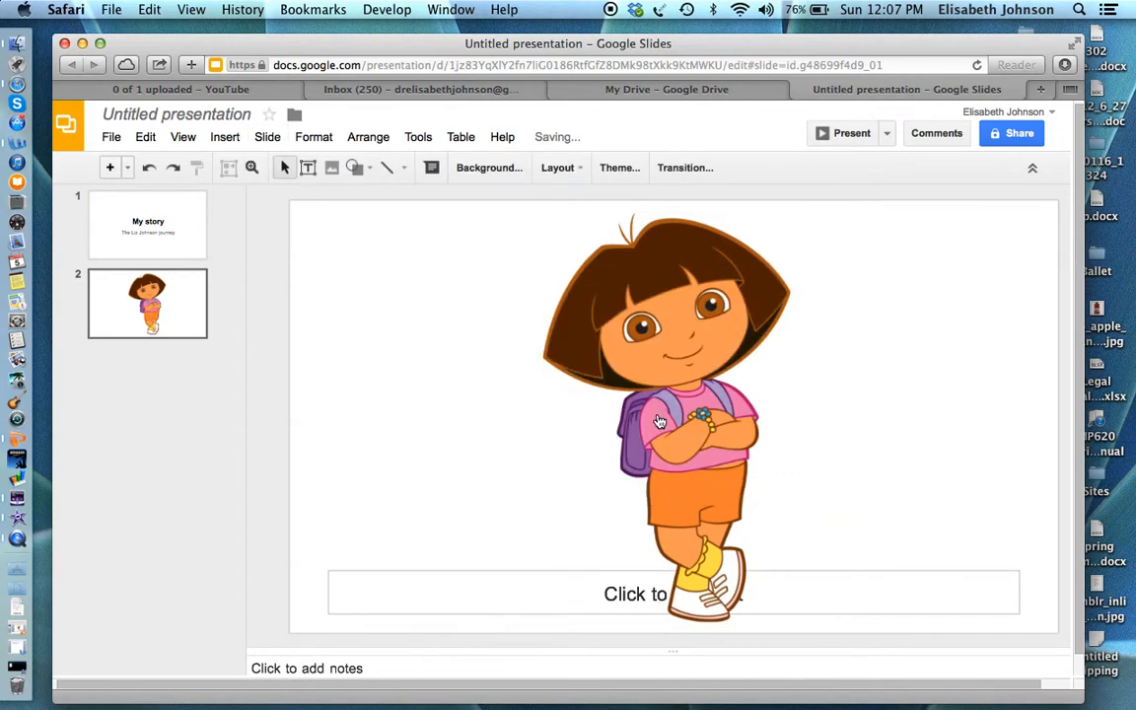
pyautogui.click(681, 487)
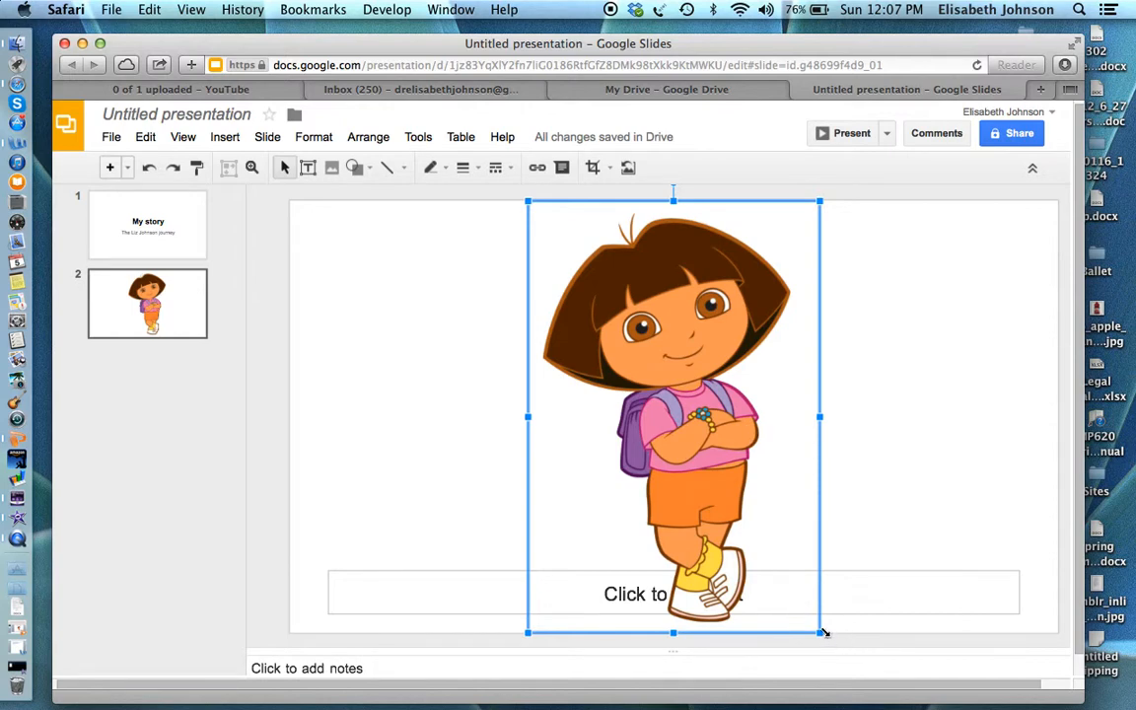
pyautogui.moveTo(820, 632); pyautogui.dragTo(779, 540)
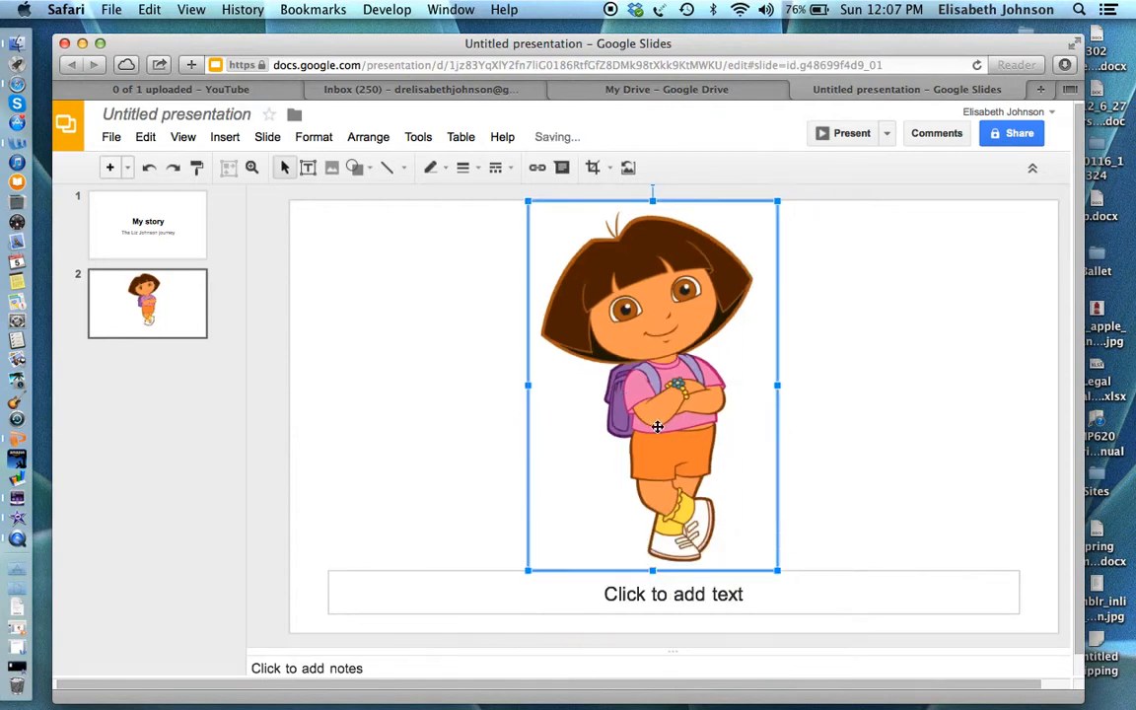
# Enter "Dora Backpack" as the caption under the picture on the second slide
pyautogui.click(652, 591)
pyautogui.write('Dora Backpa')
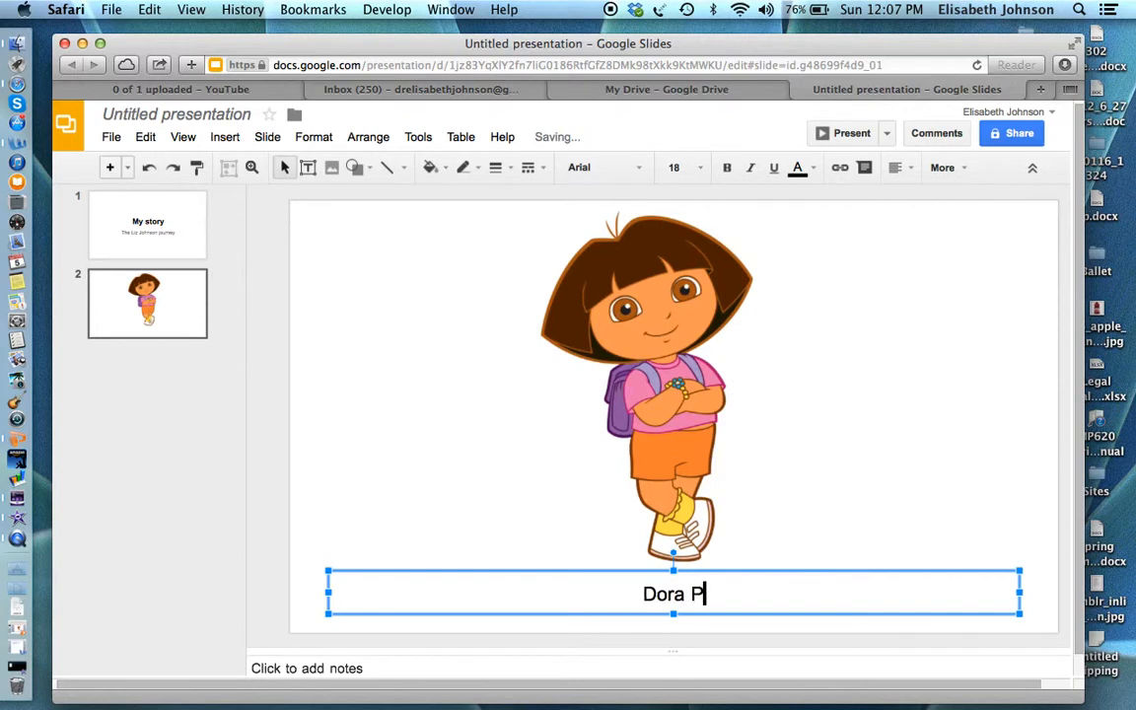
pyautogui.write('ck')
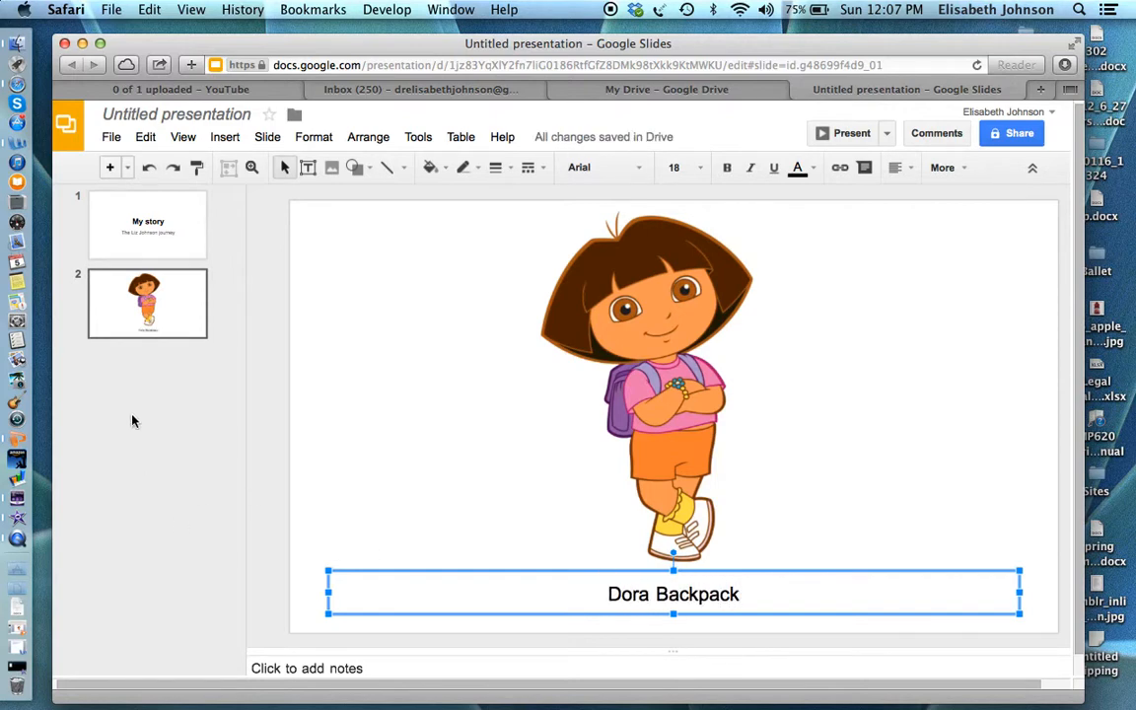
pyautogui.click(131, 387)
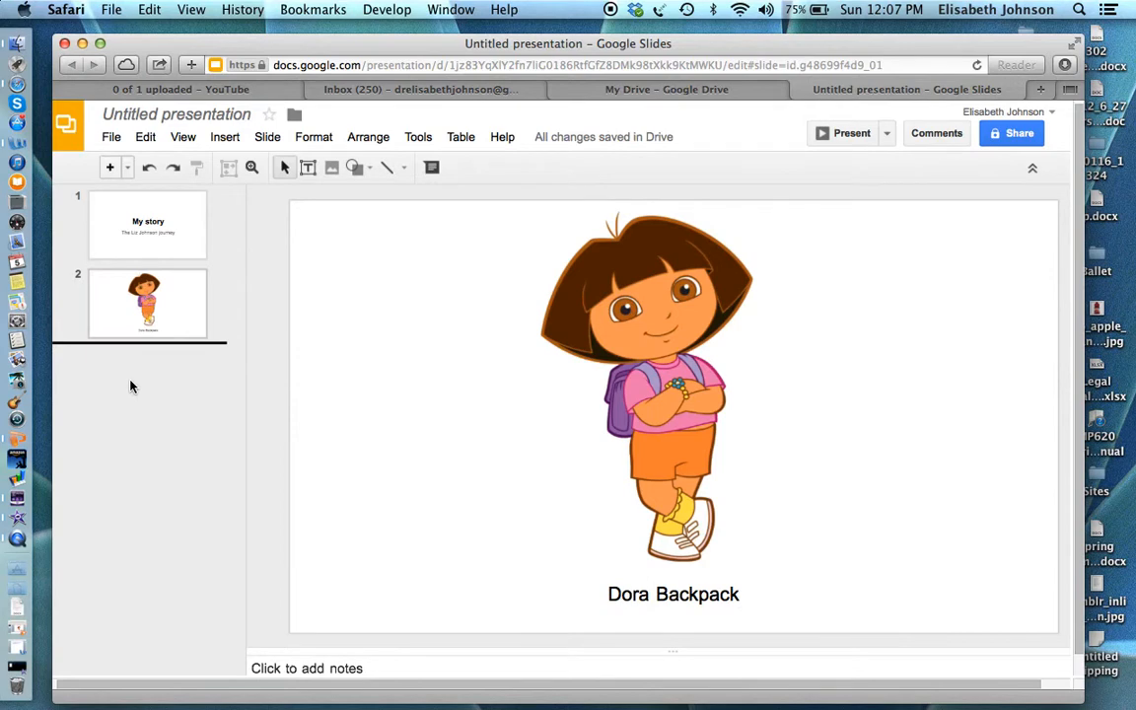
# Replace the caption under the Dora picture with "Me my first day"
pyautogui.click(157, 313)
pyautogui.click(636, 596)
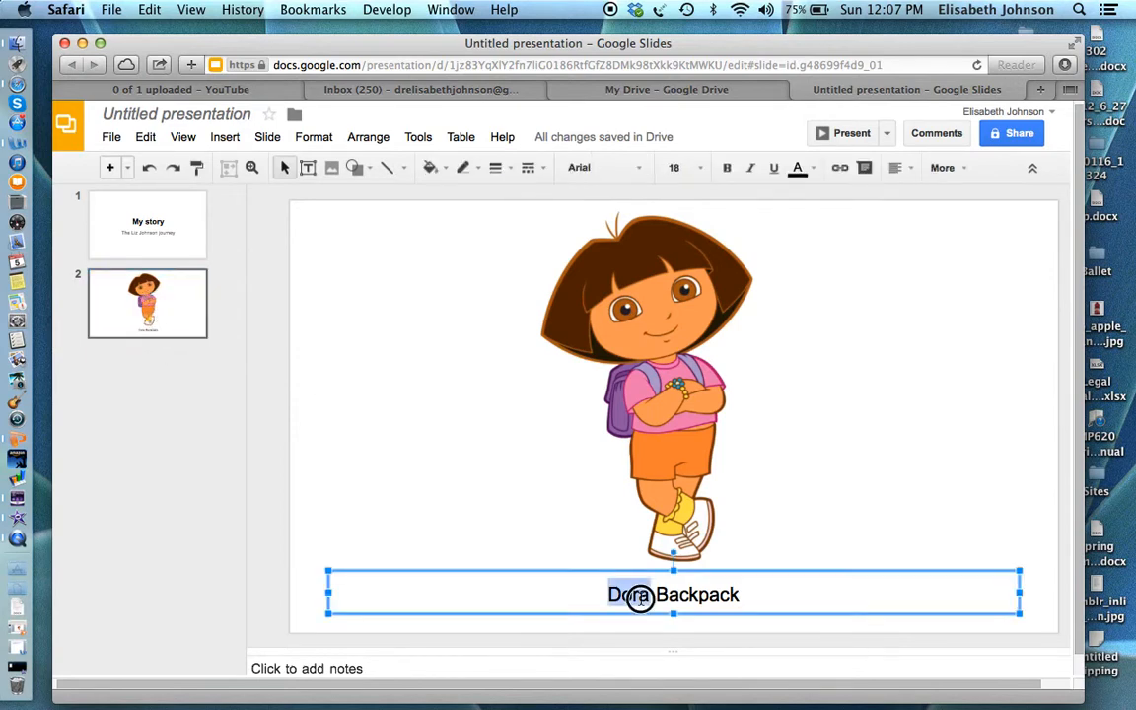
pyautogui.tripleClick(636, 597)
pyautogui.write('Me my first day')
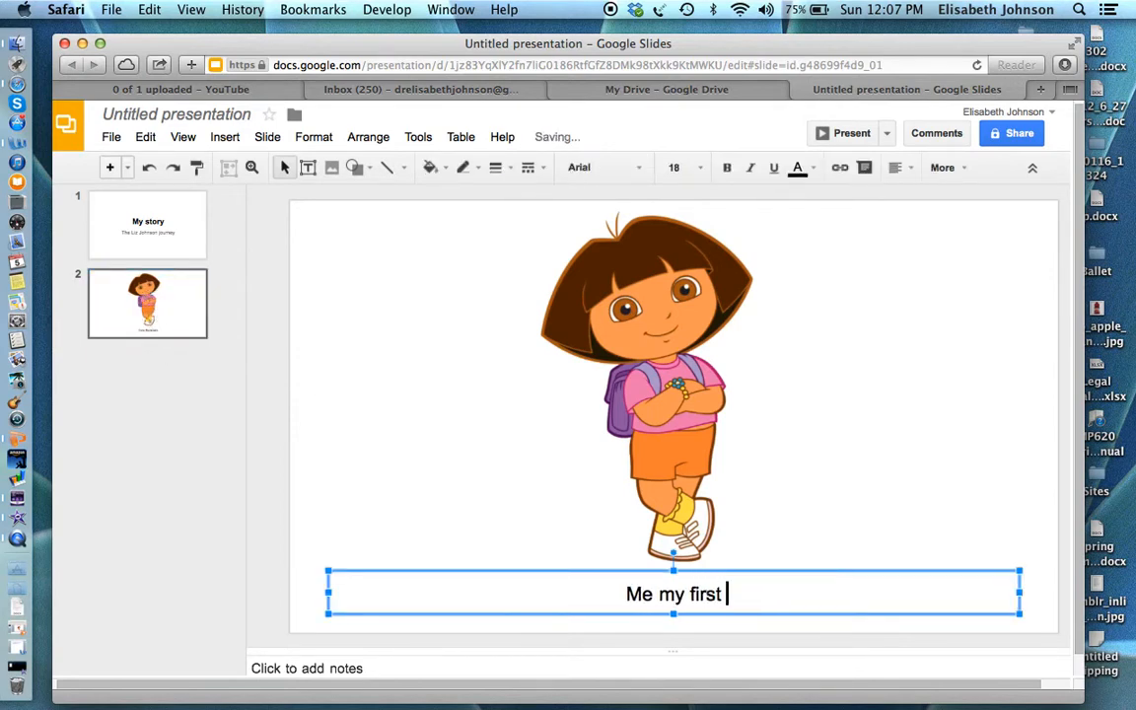
pyautogui.click(188, 372)
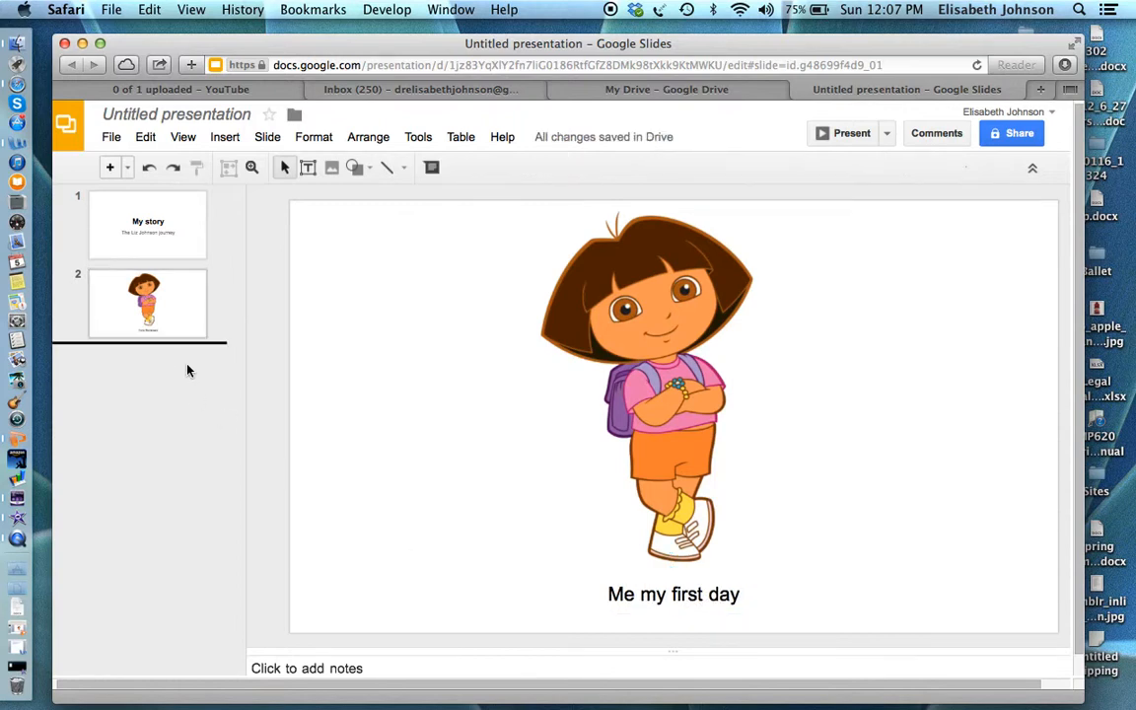
# Change the second slide's background color to dark orange for that slide only
pyautogui.click(319, 137)
pyautogui.click(319, 137)
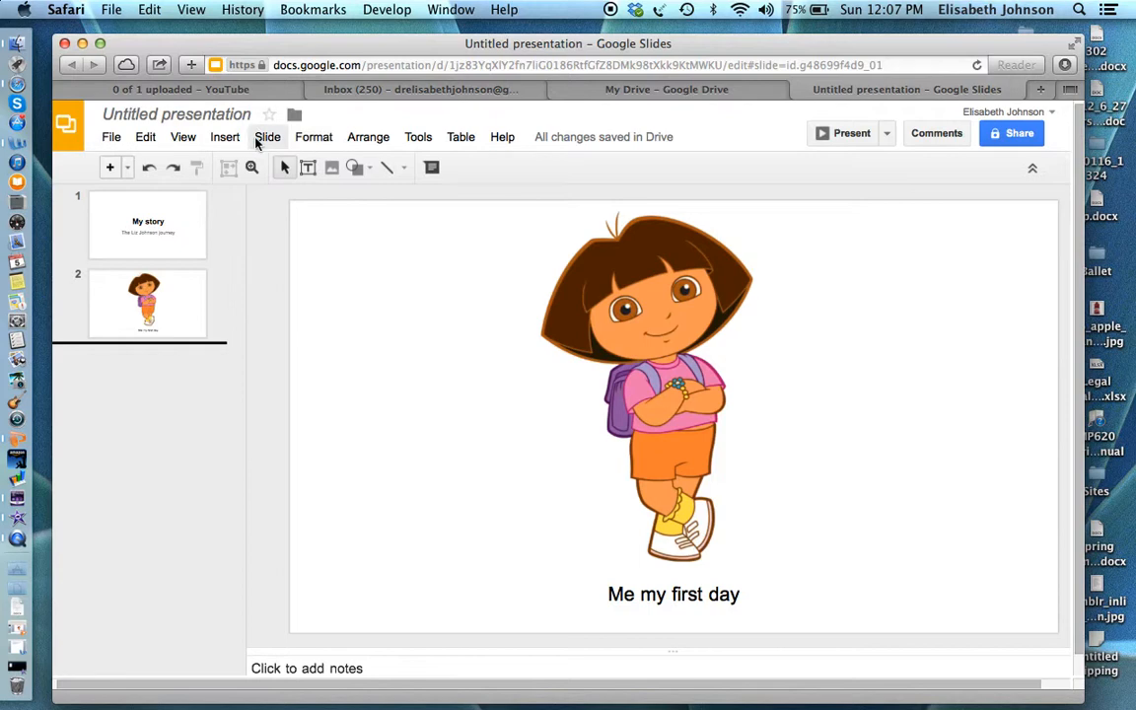
pyautogui.click(257, 140)
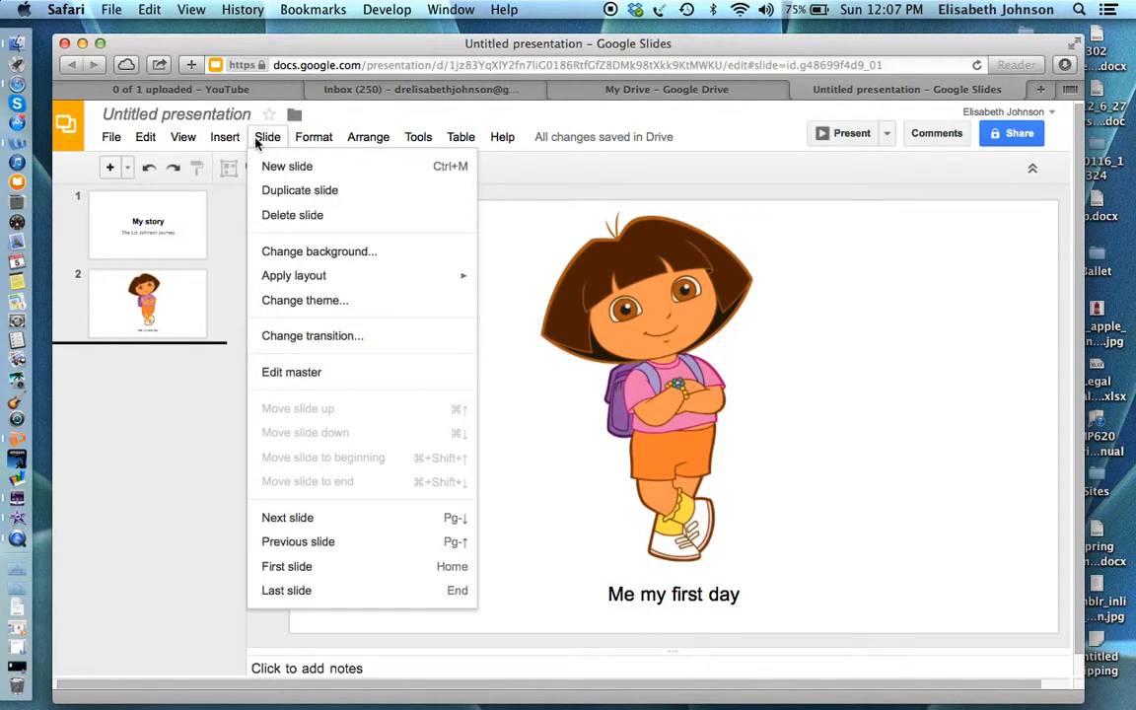
pyautogui.click(359, 254)
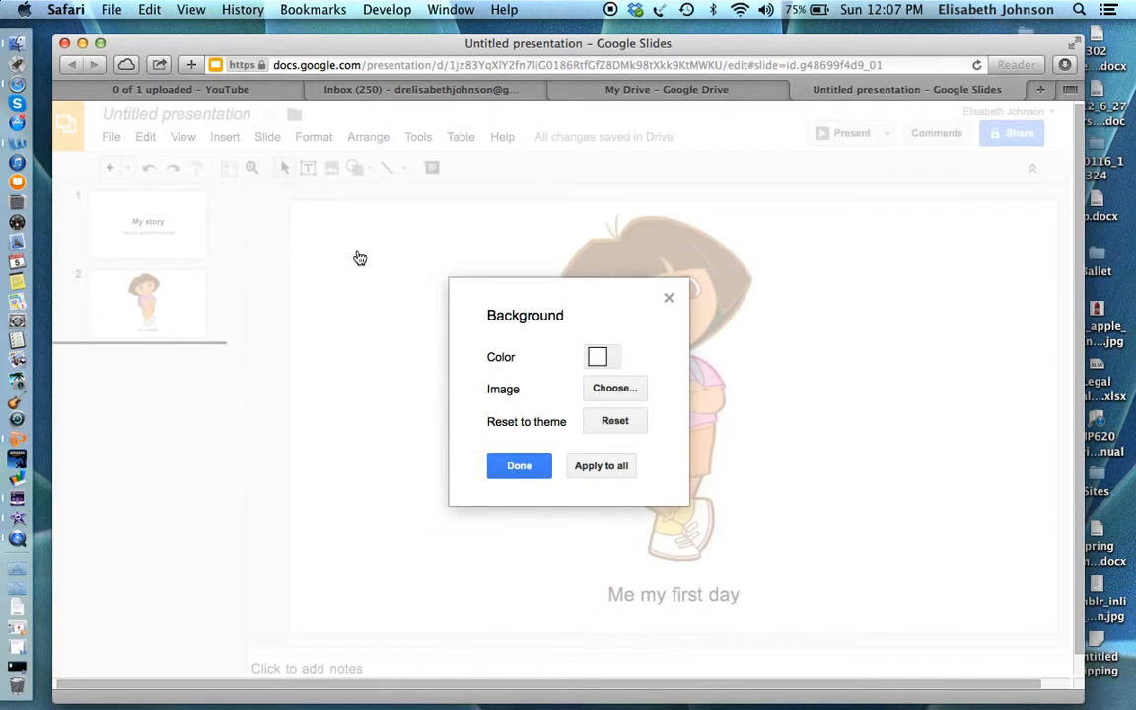
pyautogui.click(613, 359)
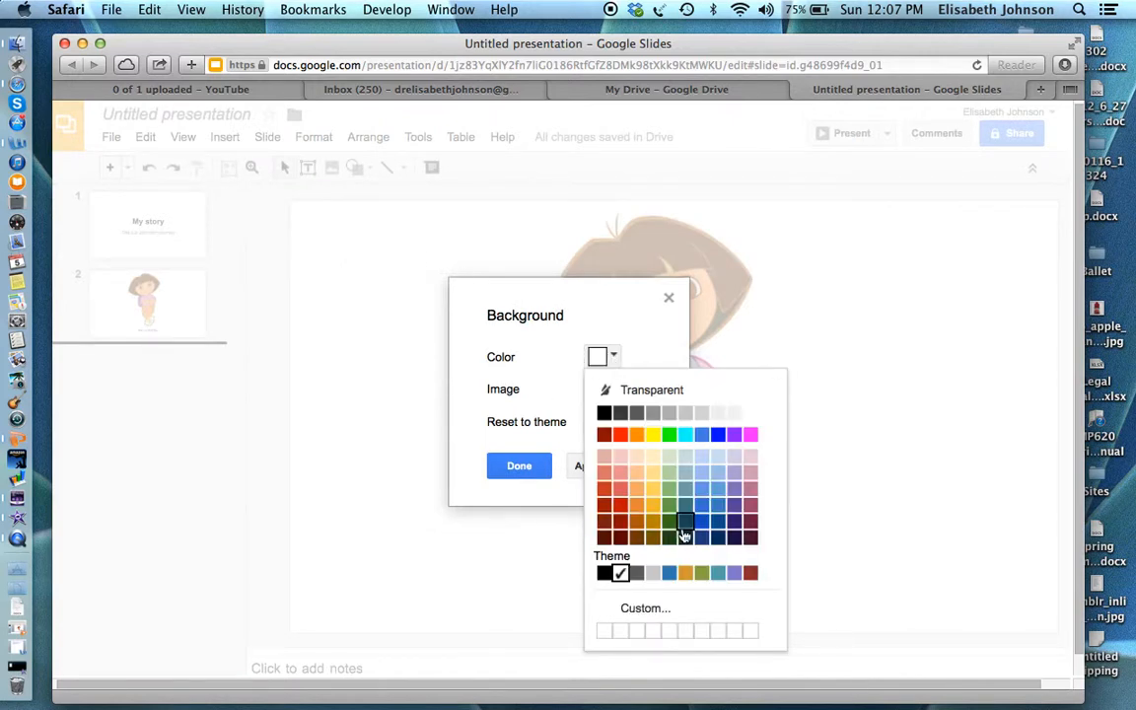
pyautogui.click(635, 523)
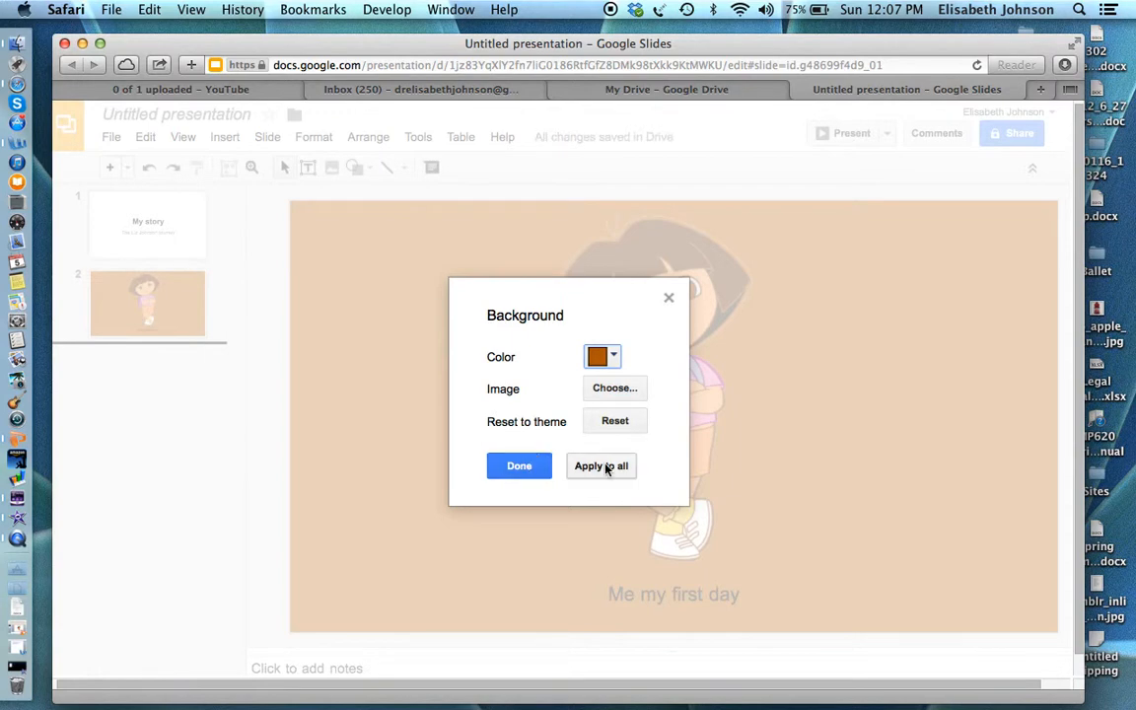
pyautogui.click(520, 473)
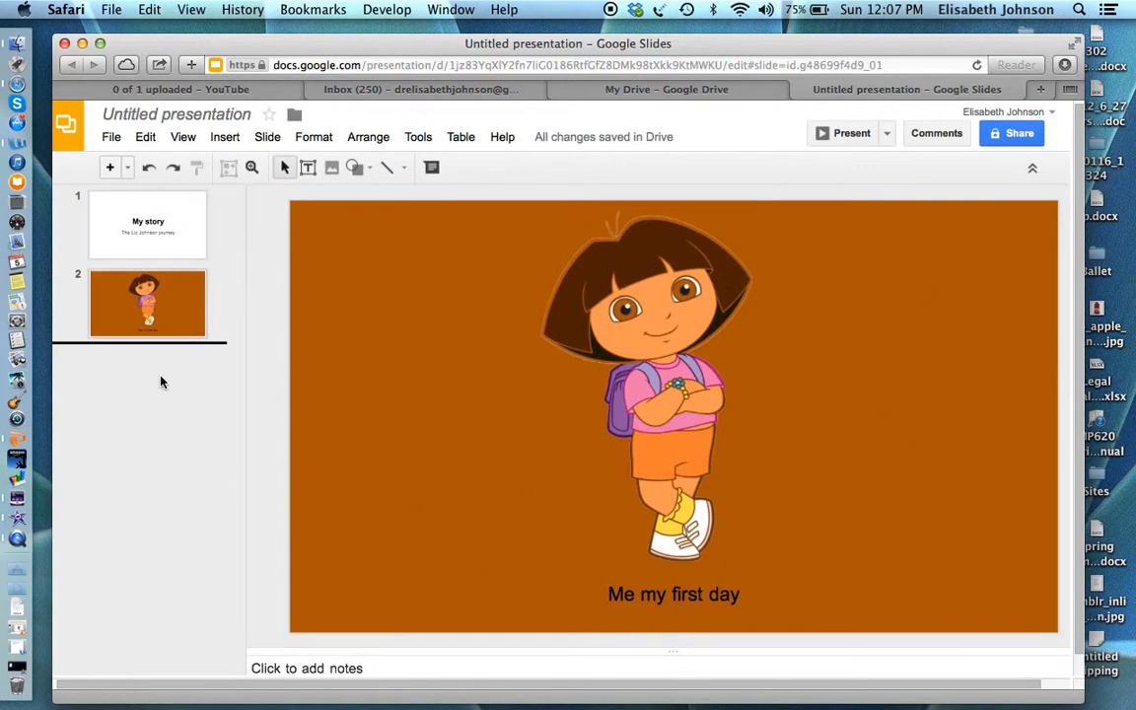
# Add a new third slide after the Dora picture slide
pyautogui.click(213, 117)
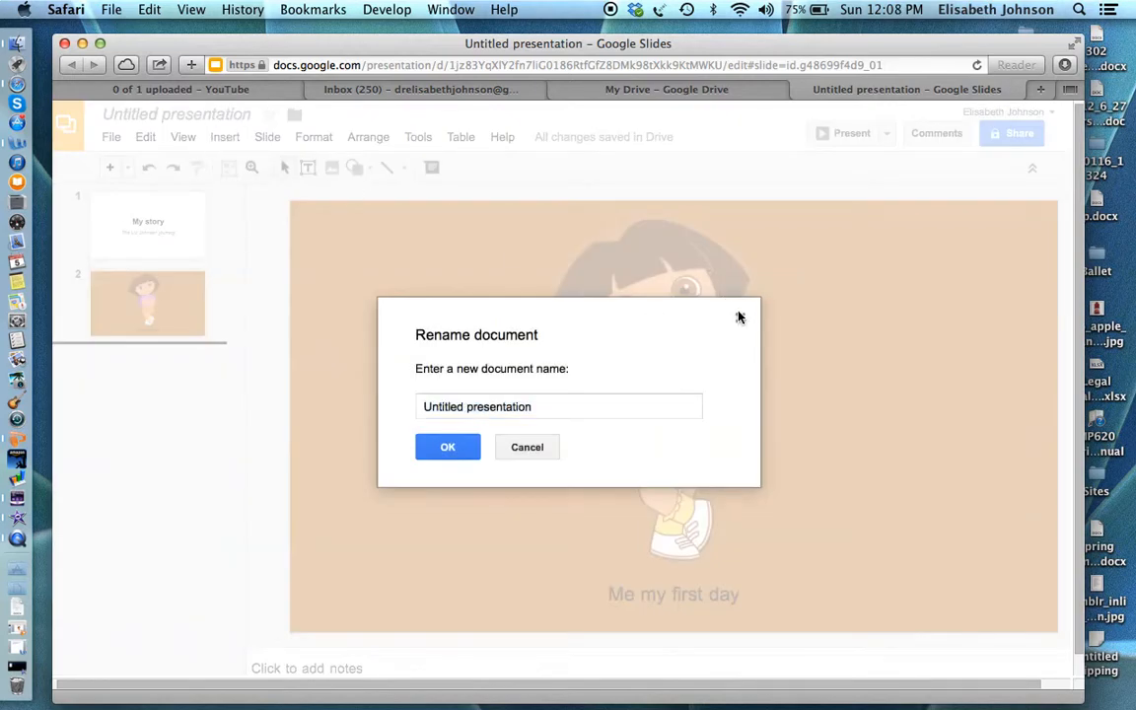
pyautogui.click(740, 317)
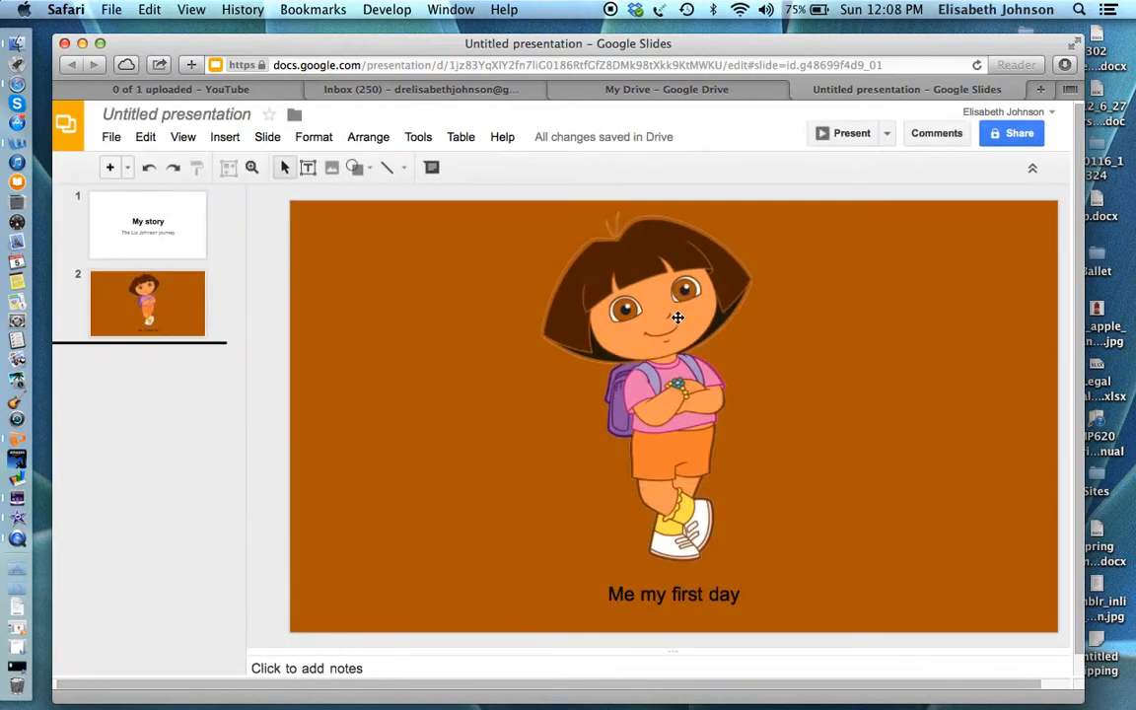
pyautogui.click(225, 137)
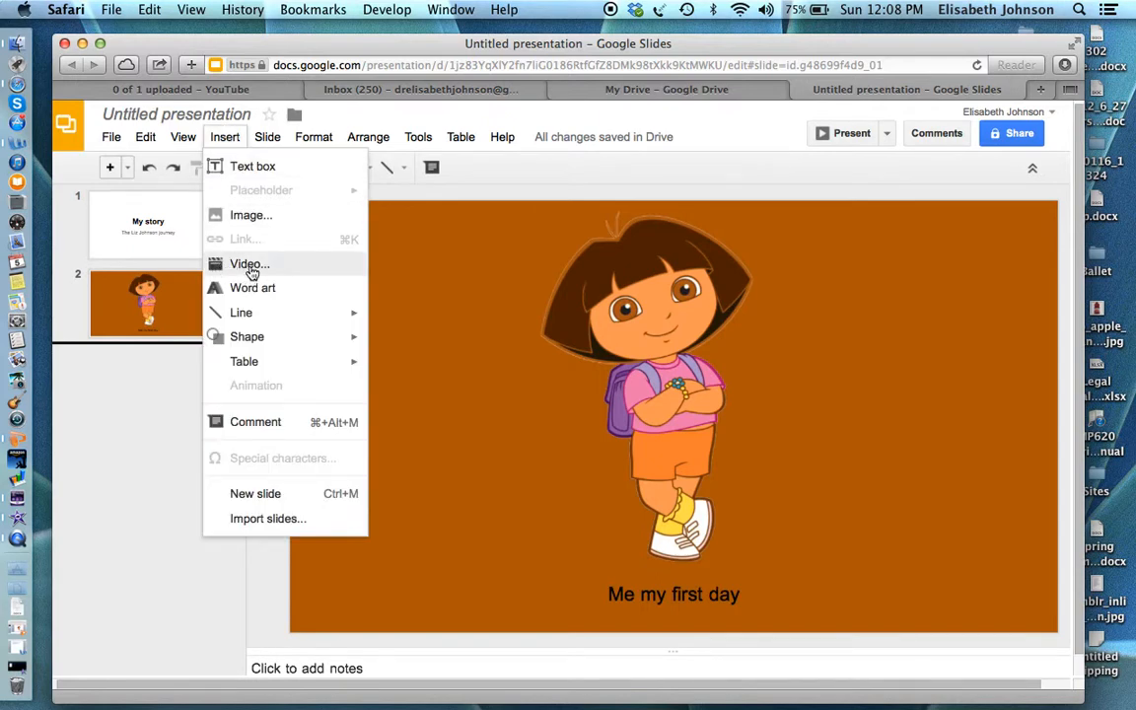
pyautogui.click(256, 494)
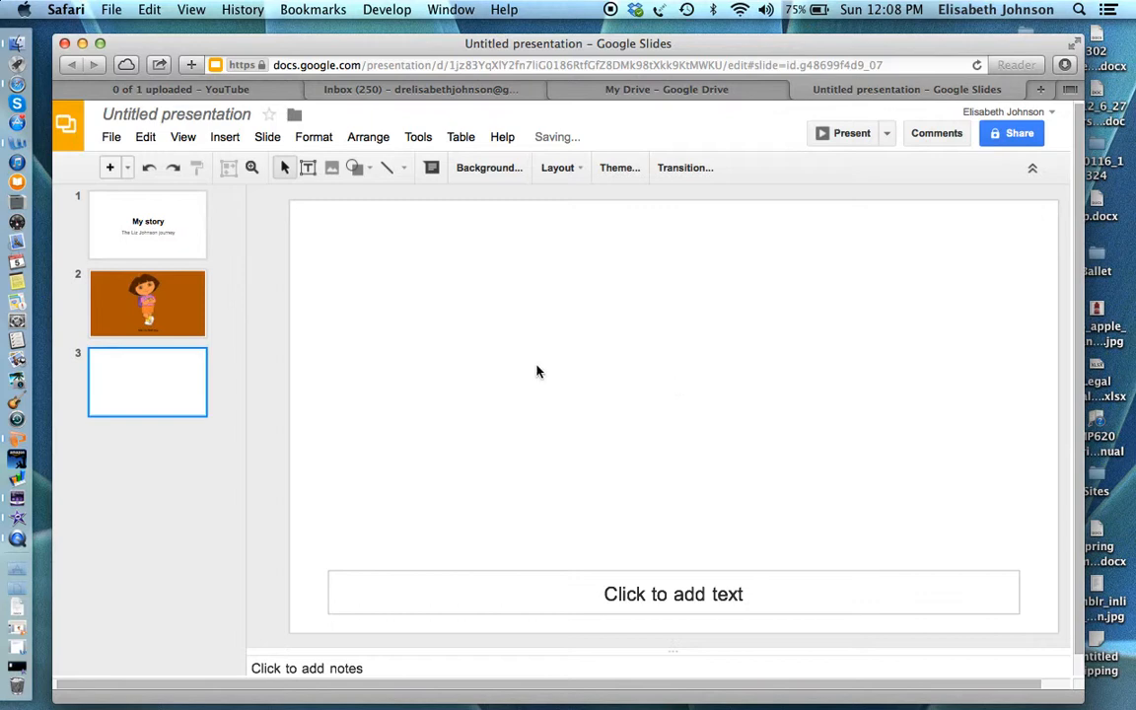
# Search YouTube for "racoon" and insert the video "Racoon stealing carpet" on the third slide
pyautogui.click(223, 138)
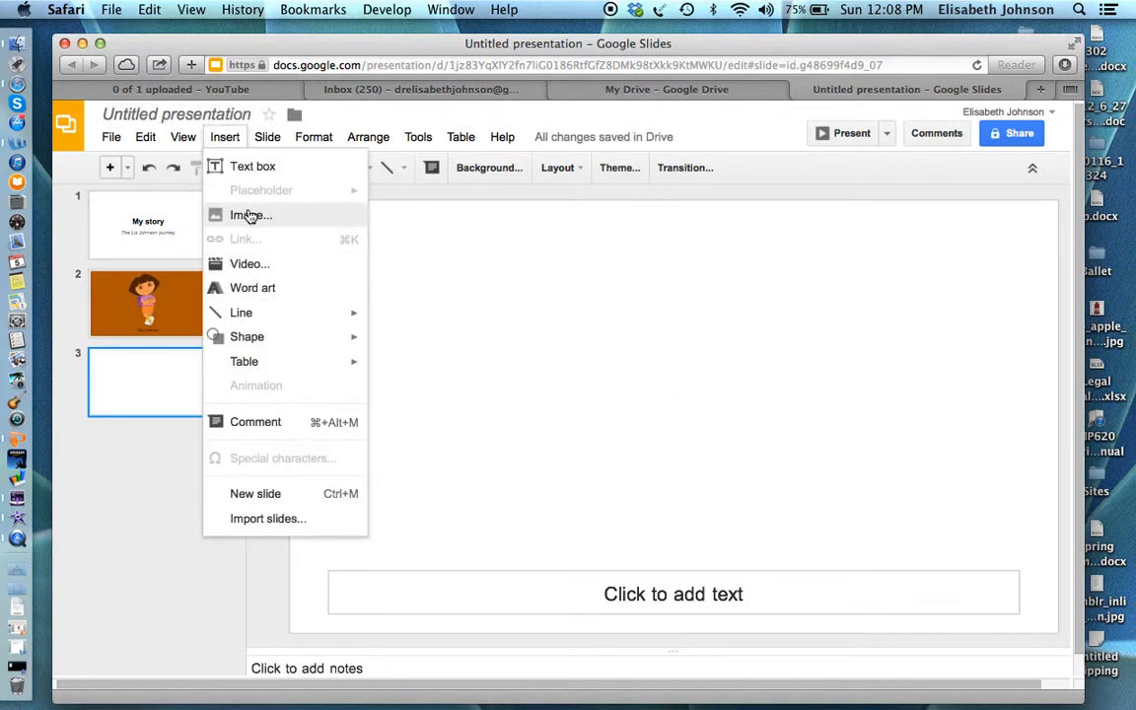
pyautogui.click(235, 264)
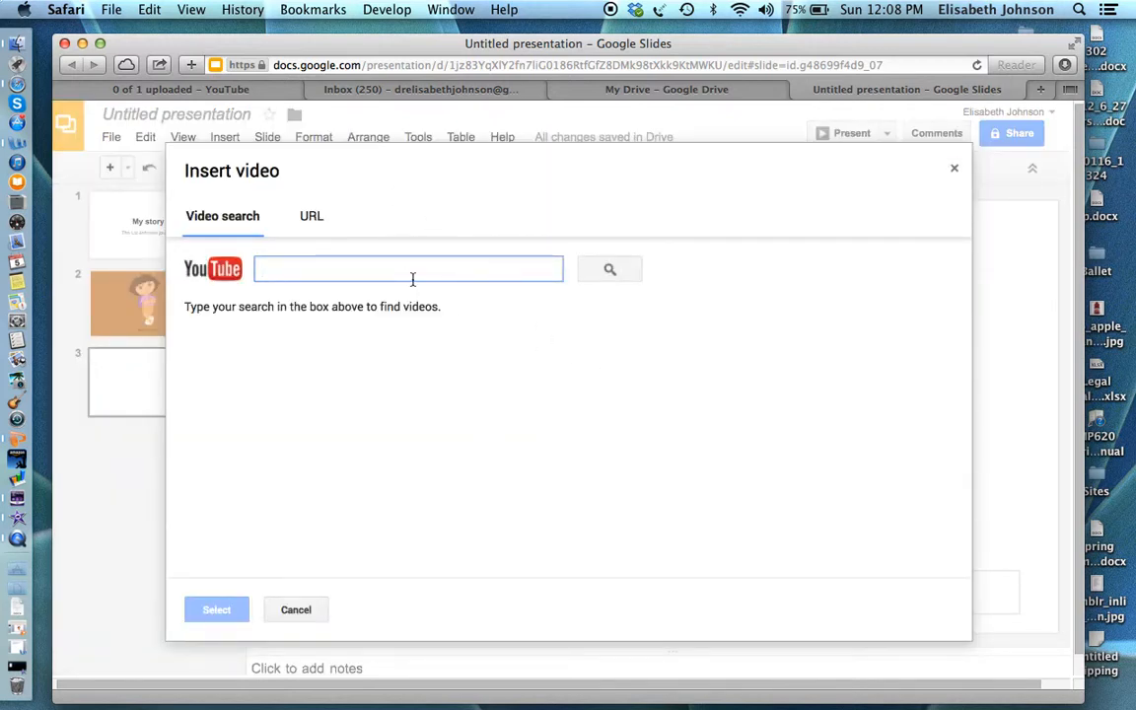
pyautogui.write('ra')
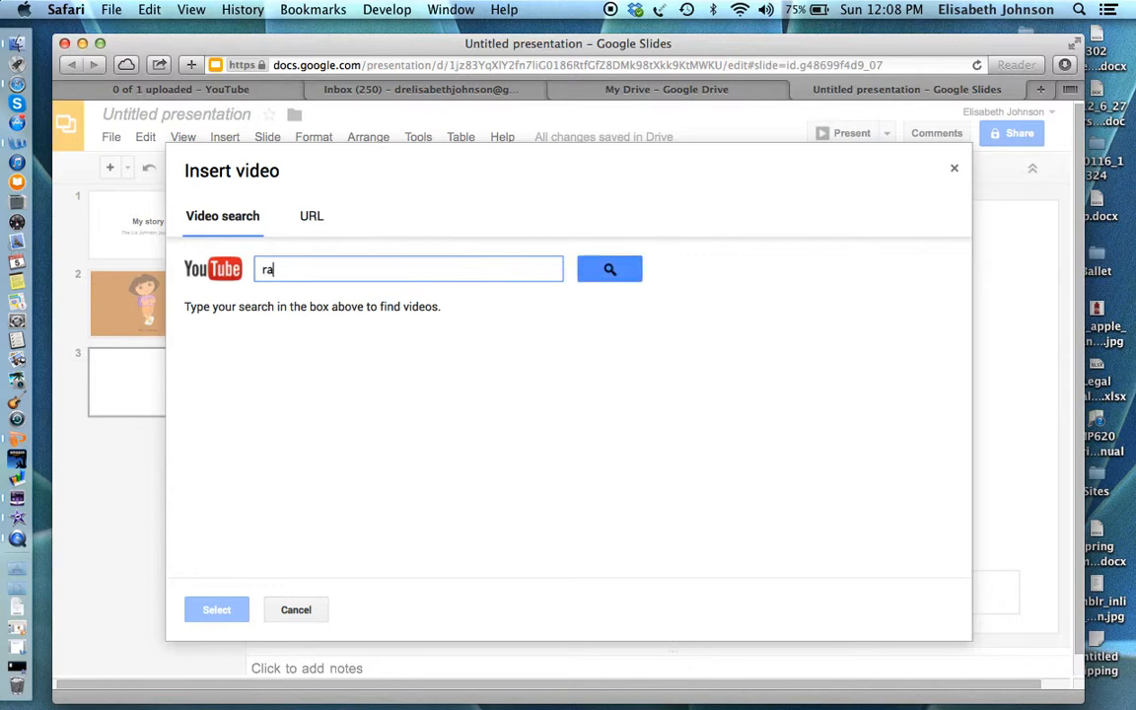
pyautogui.write('coon')
pyautogui.press('Return')
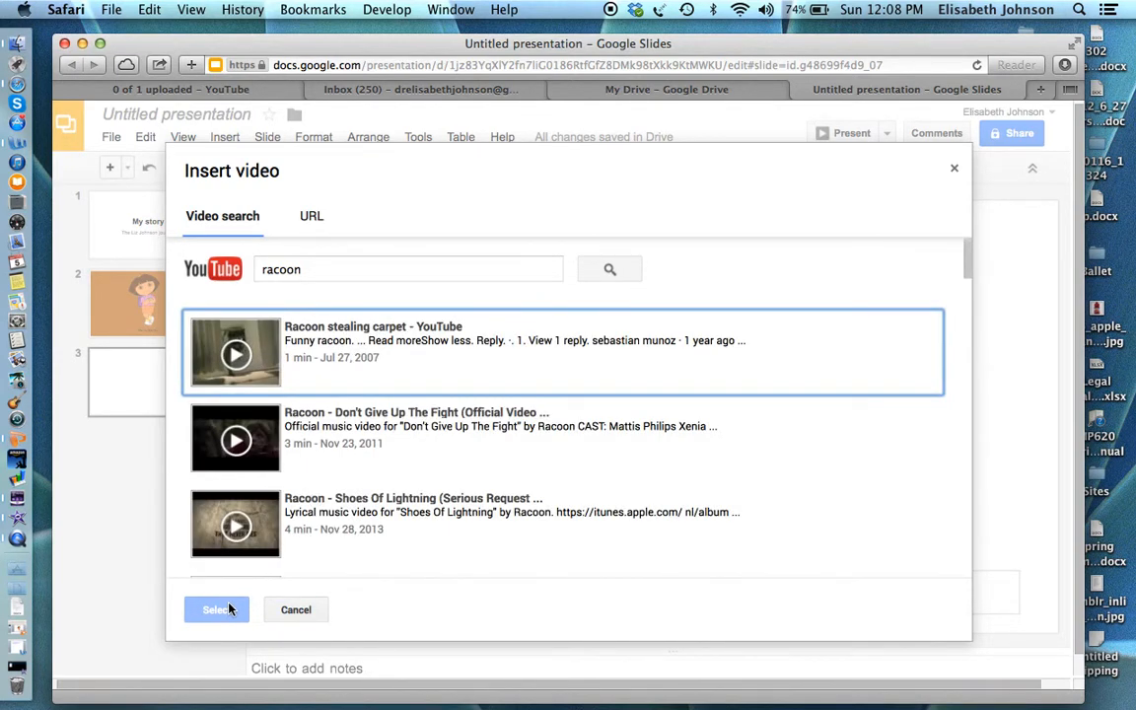
pyautogui.click(255, 332)
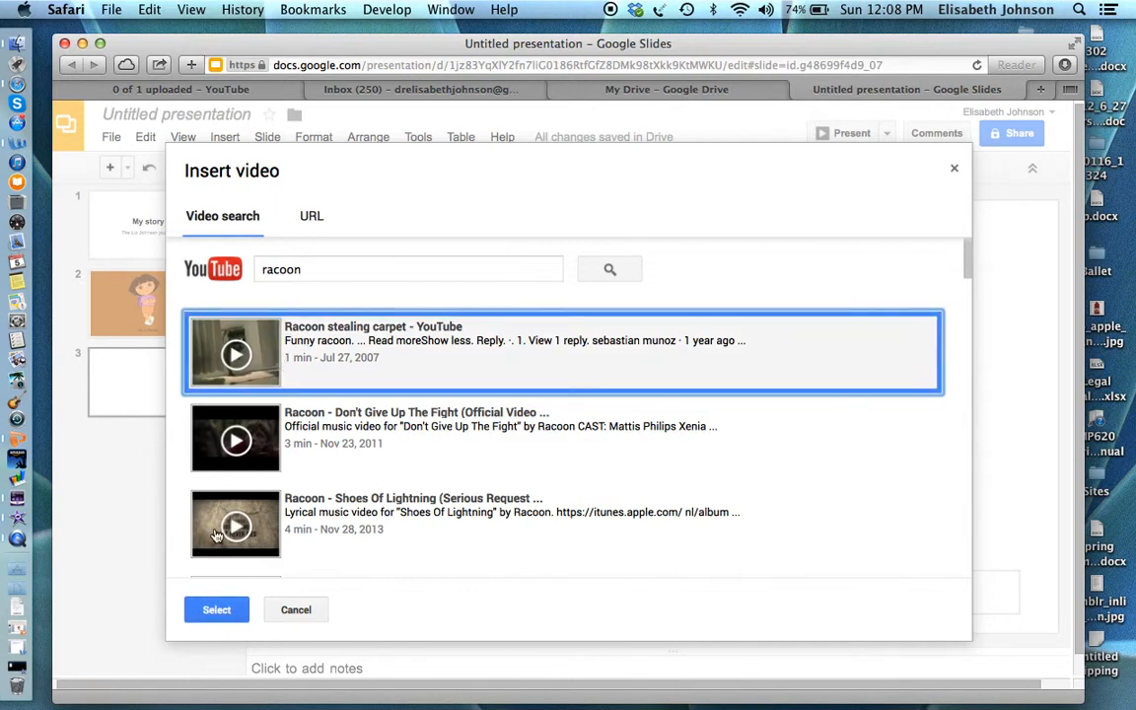
pyautogui.click(212, 612)
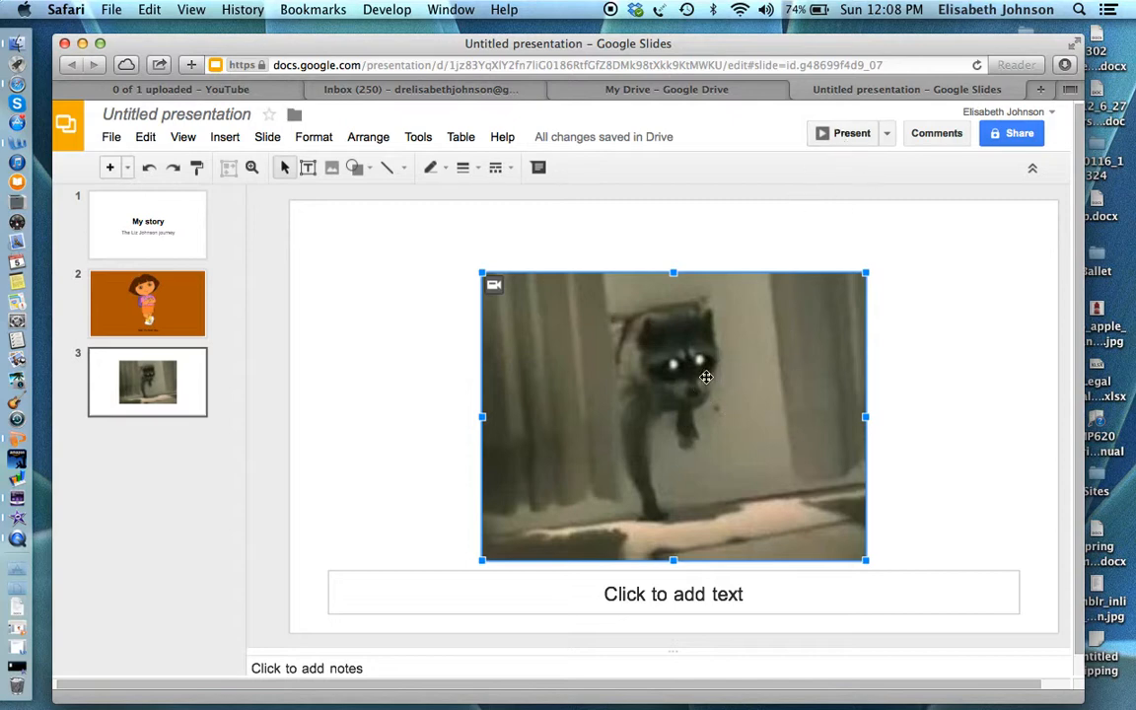
pyautogui.click(183, 450)
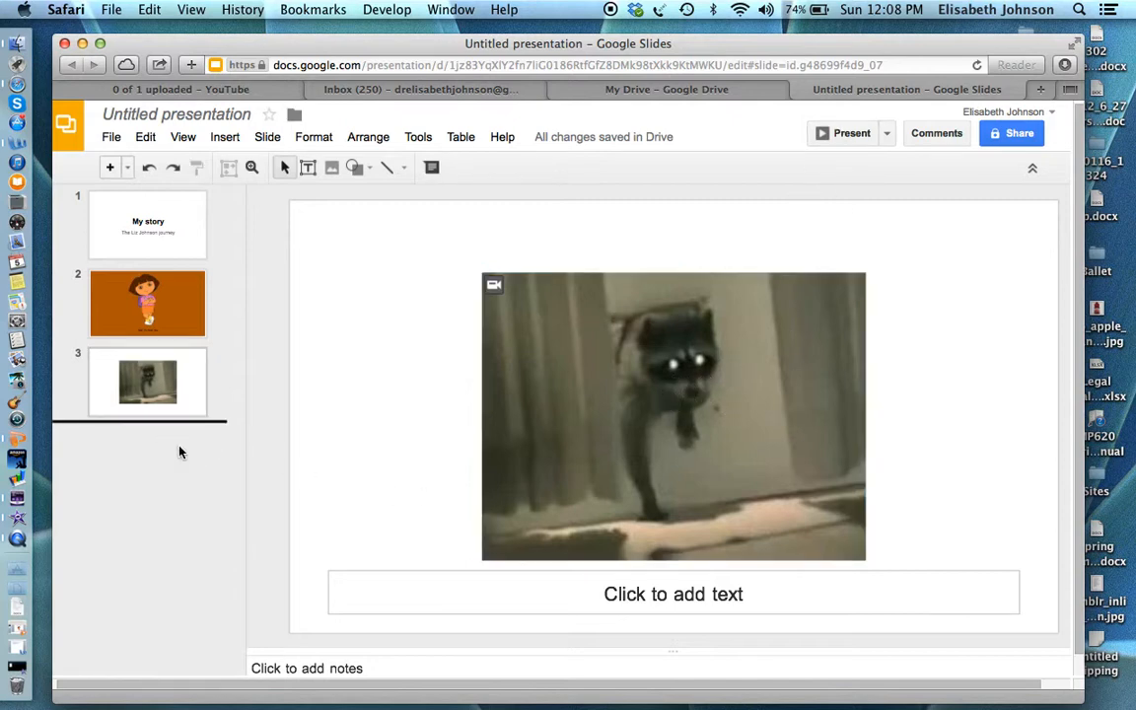
# Try playing the raccoon video on the third slide, and look back over the first two slides
pyautogui.click(498, 285)
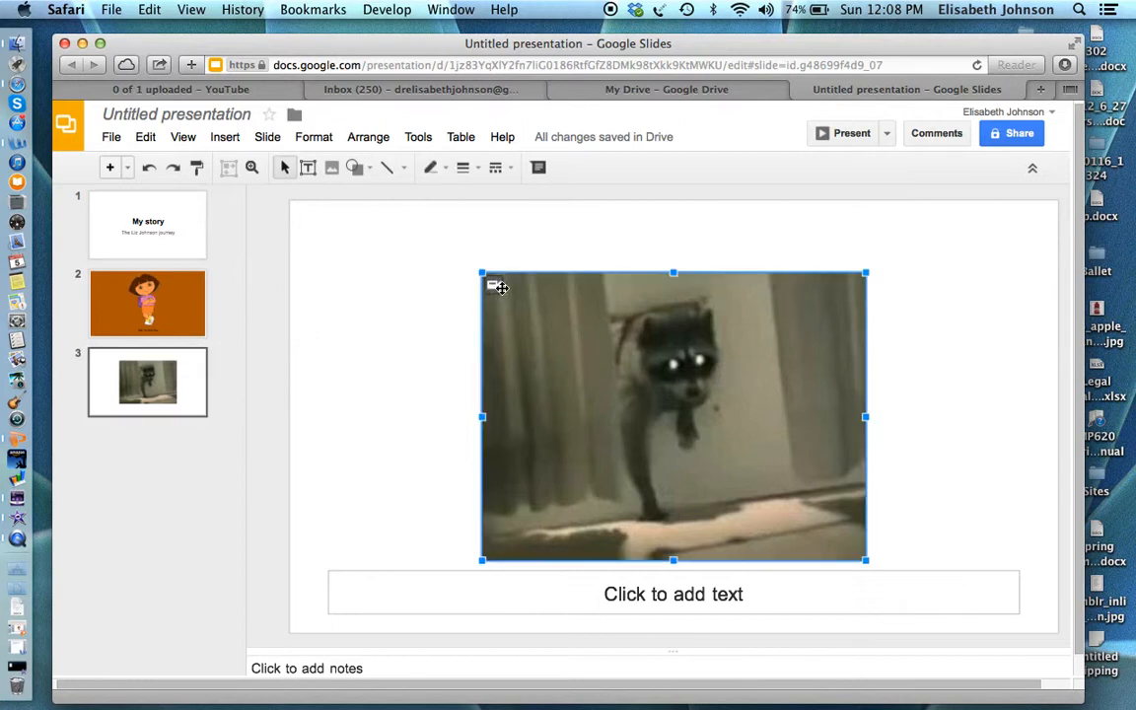
pyautogui.doubleClick(502, 292)
pyautogui.click(498, 287)
pyautogui.click(184, 298)
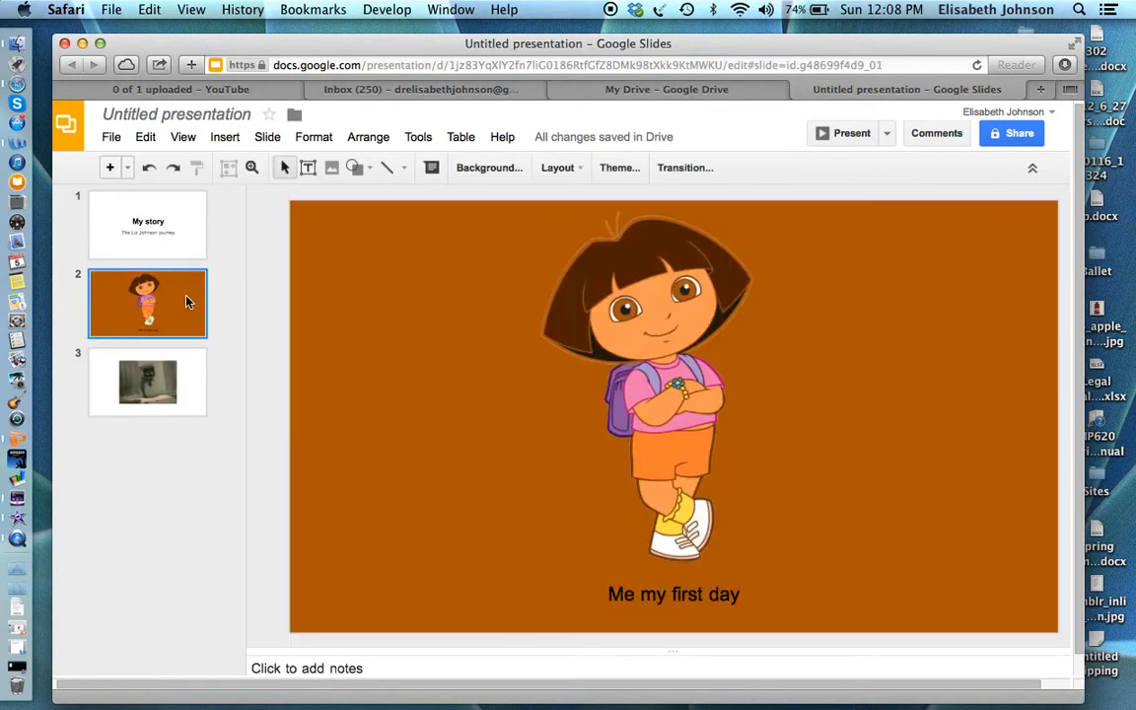
pyautogui.click(181, 218)
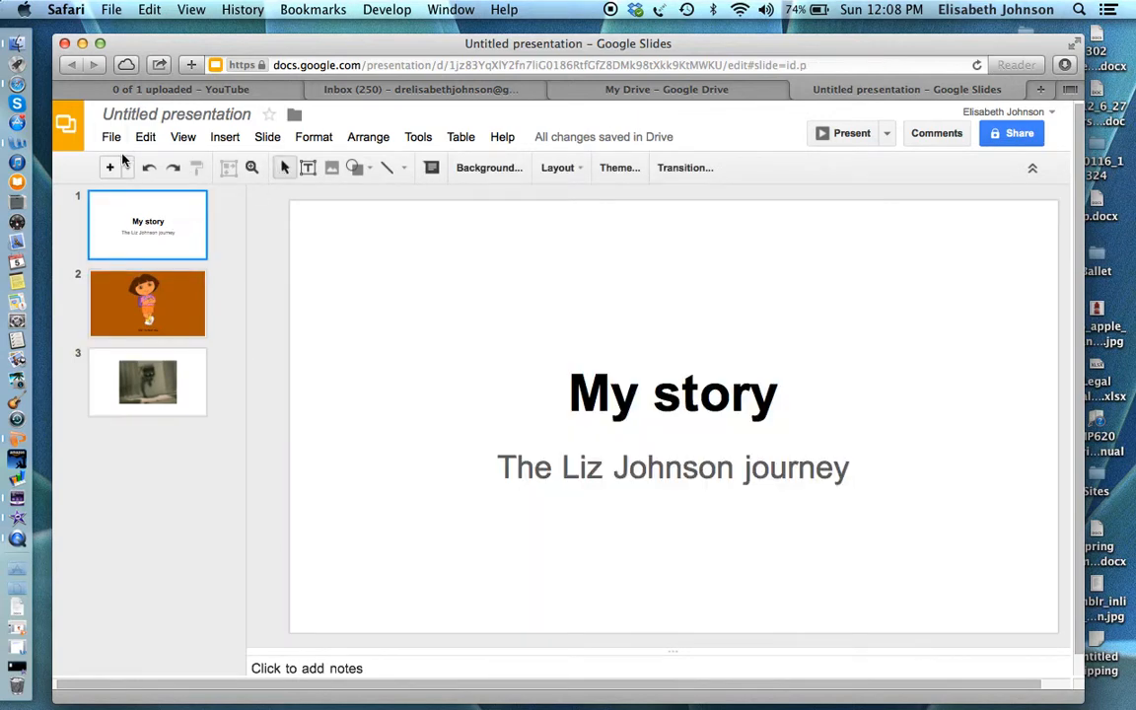
pyautogui.click(172, 465)
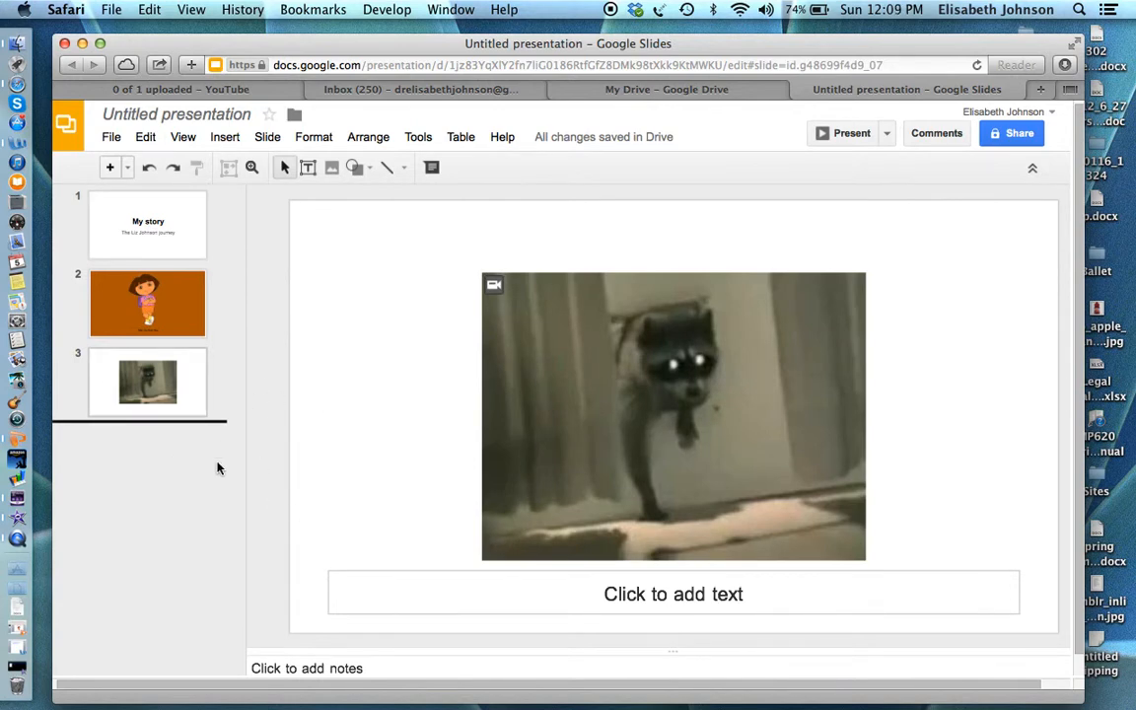
# Rename the presentation as "Google Presentations Demo Presentation"
pyautogui.click(111, 136)
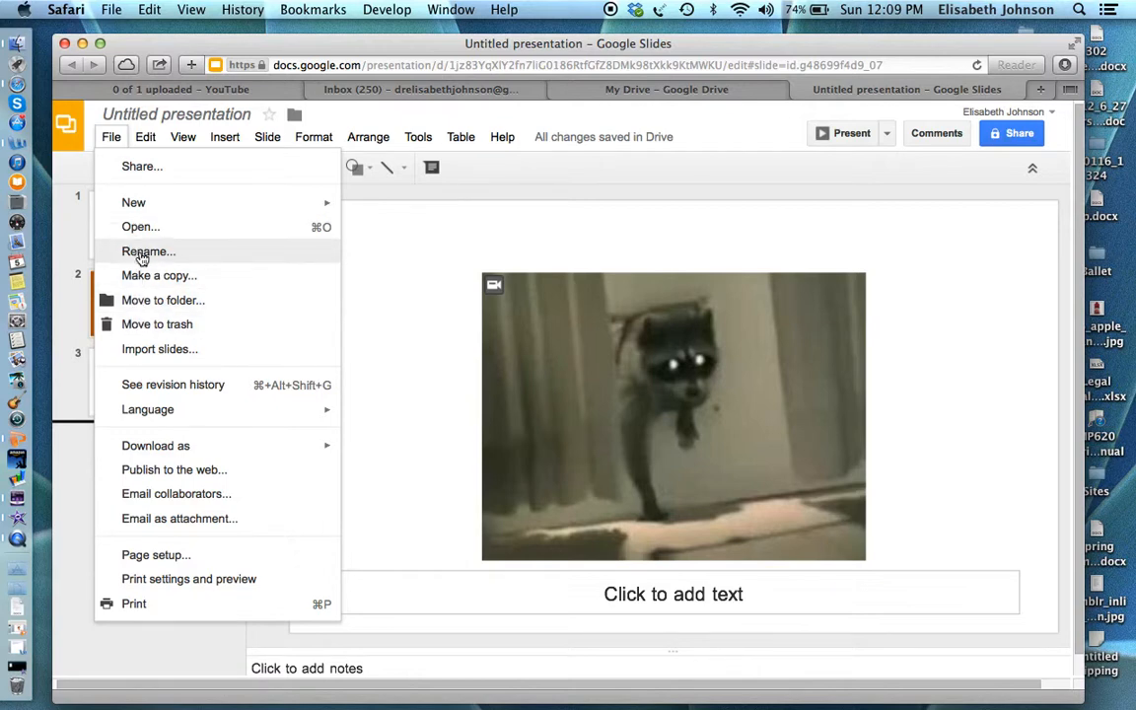
pyautogui.moveTo(223, 444)
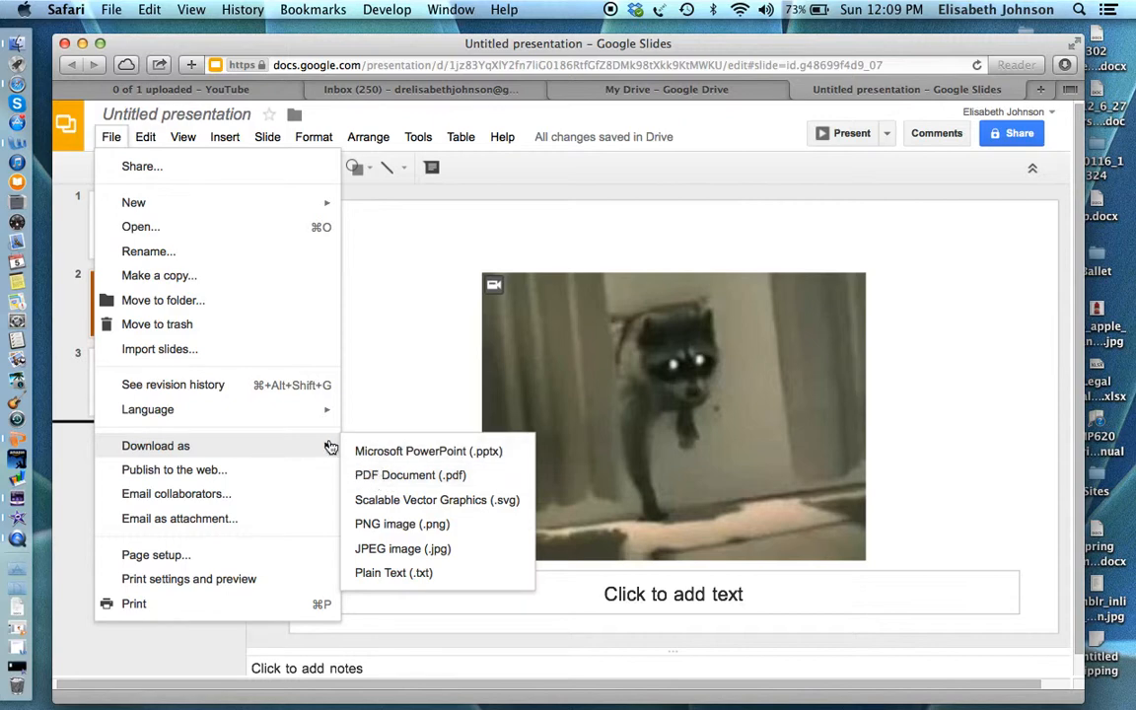
pyautogui.click(191, 254)
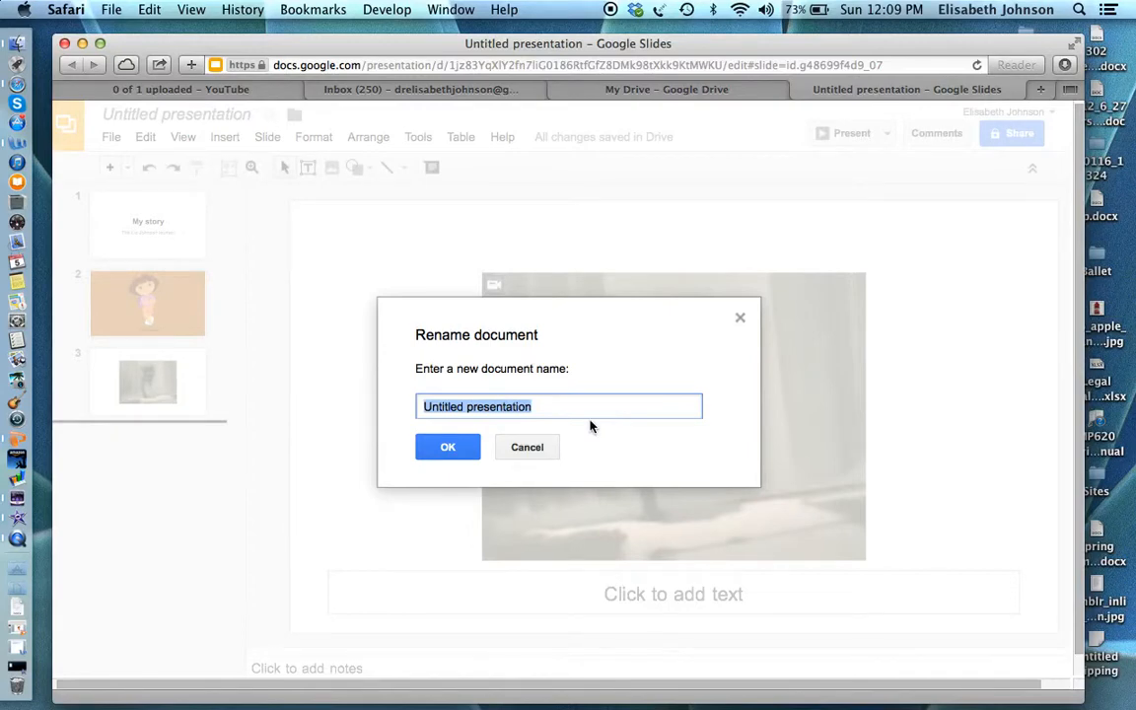
pyautogui.write('D')
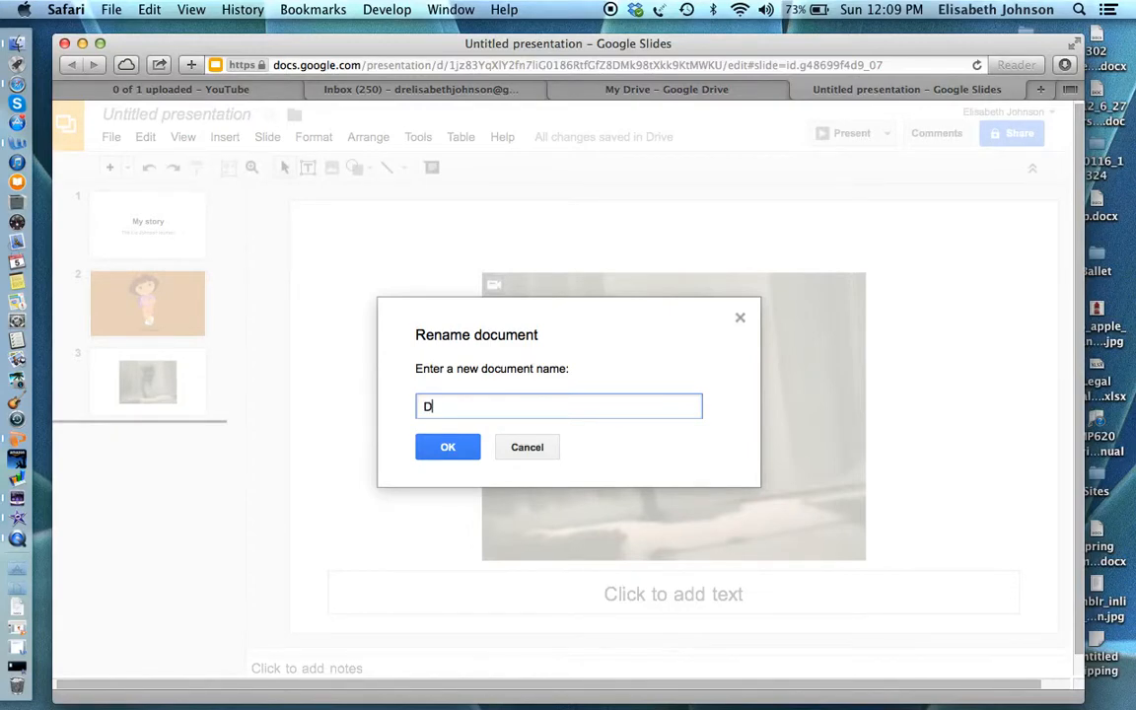
pyautogui.write('emo Presentation')
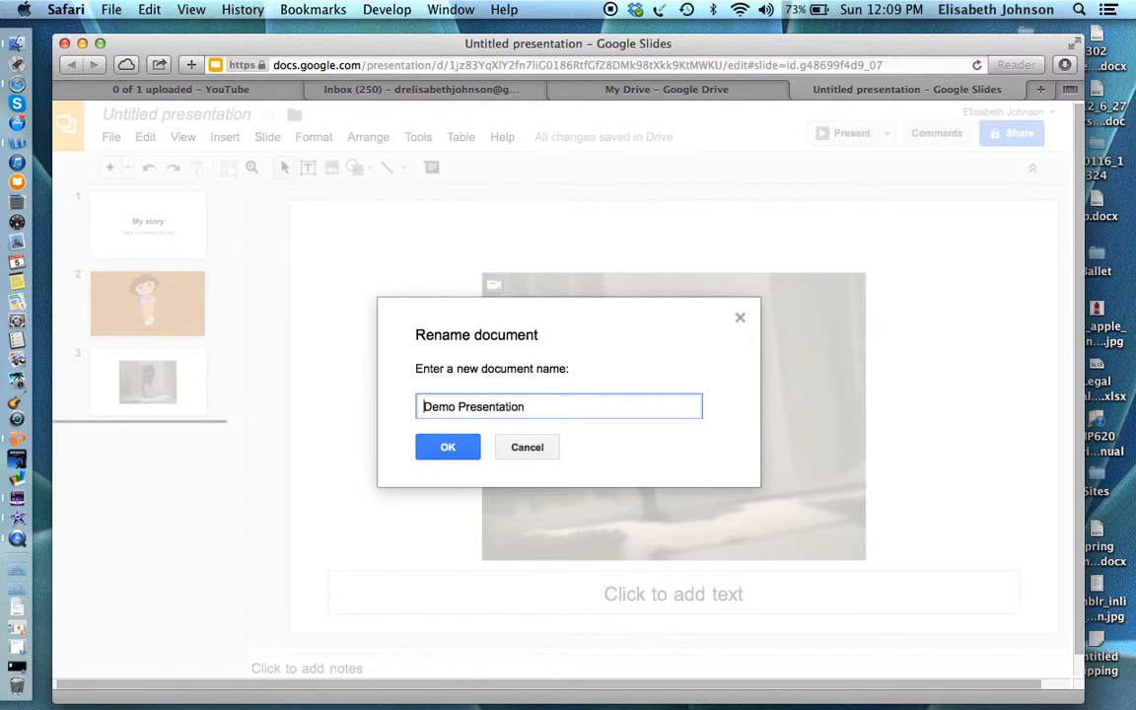
pyautogui.write('Google Presenat')
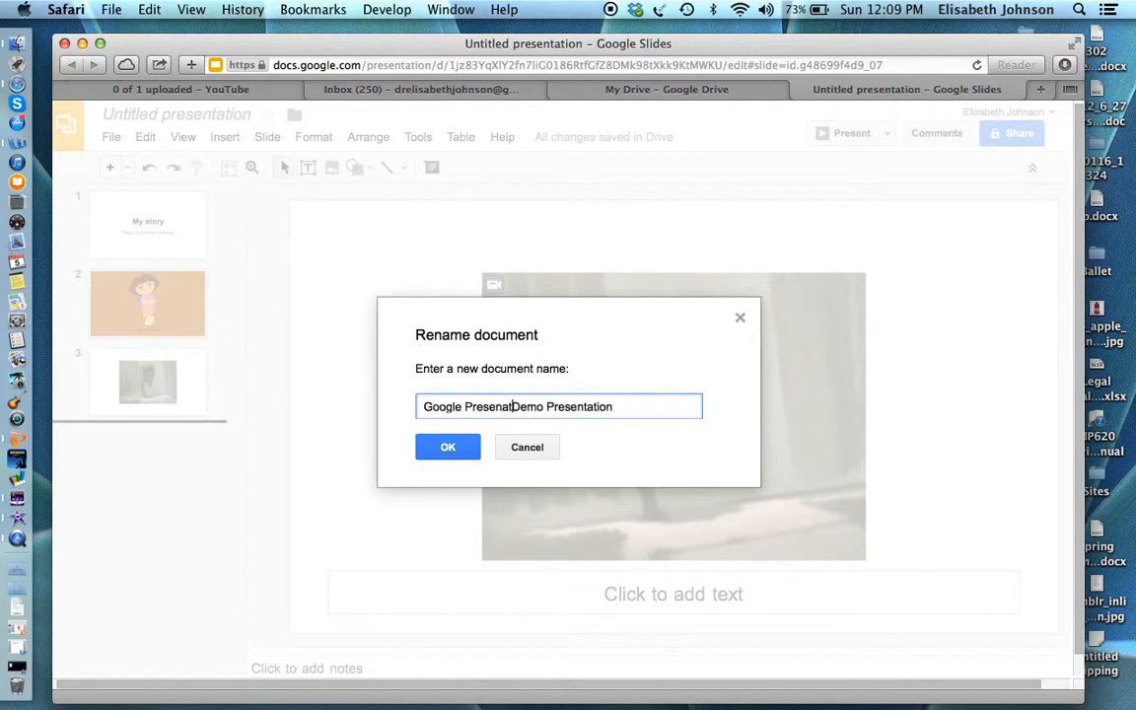
pyautogui.press('BackSpace')
pyautogui.press('BackSpace')
pyautogui.write('tations')
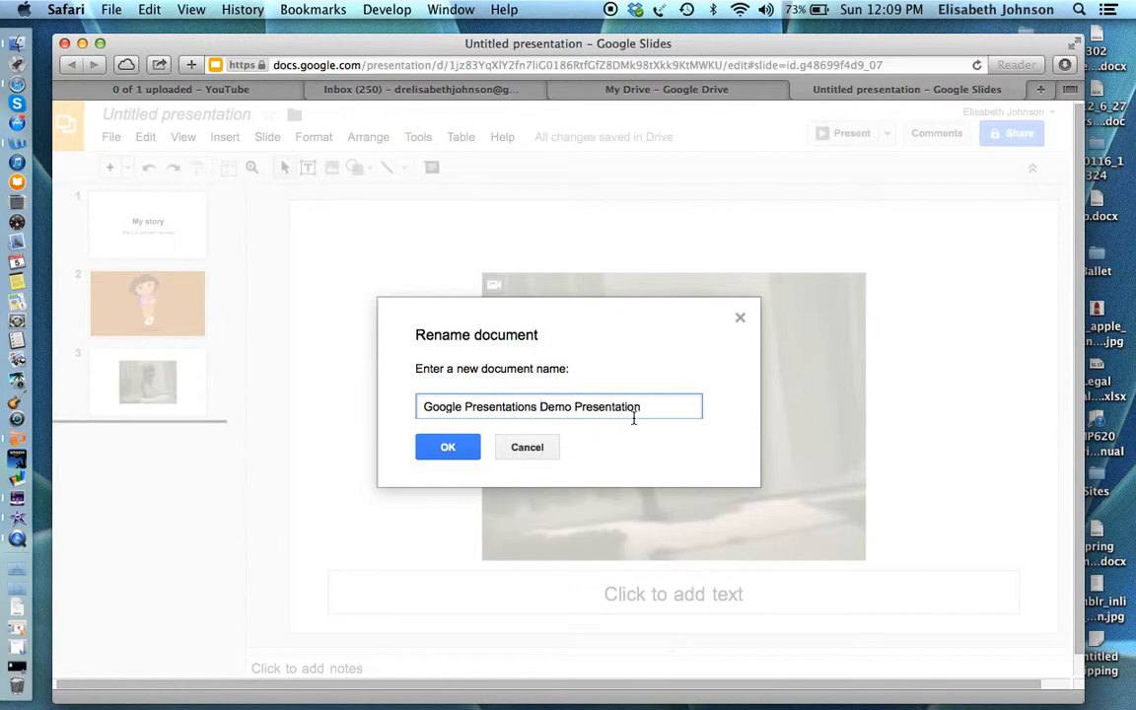
pyautogui.click(455, 447)
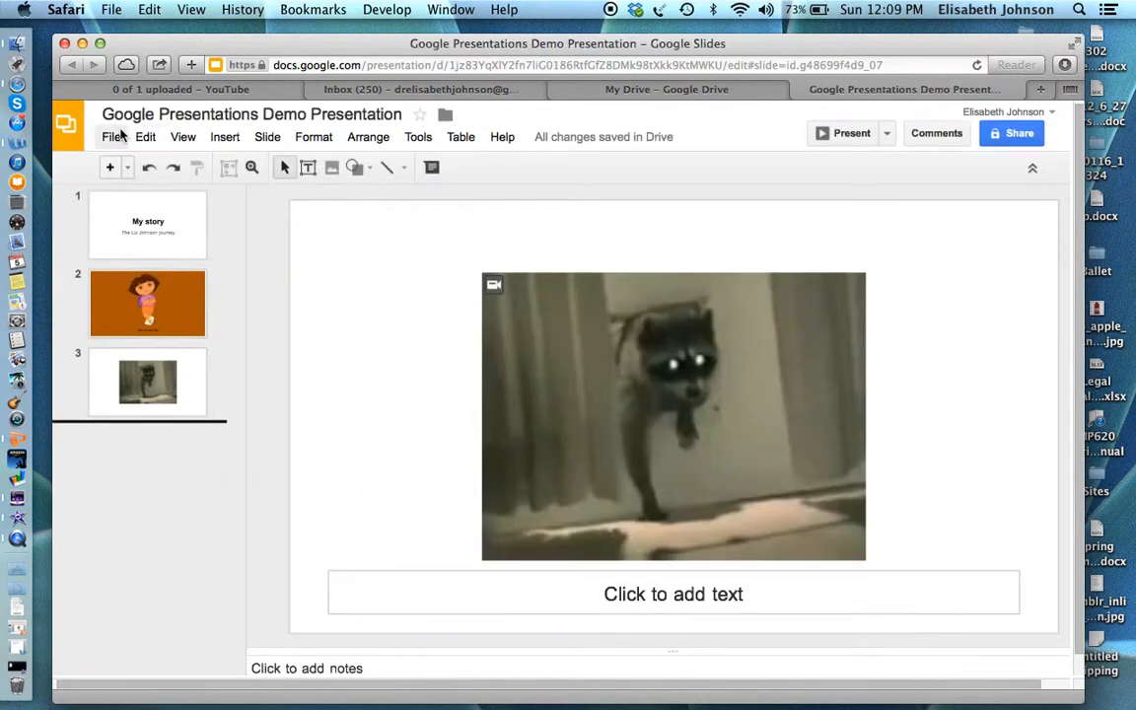
pyautogui.click(116, 132)
pyautogui.click(107, 127)
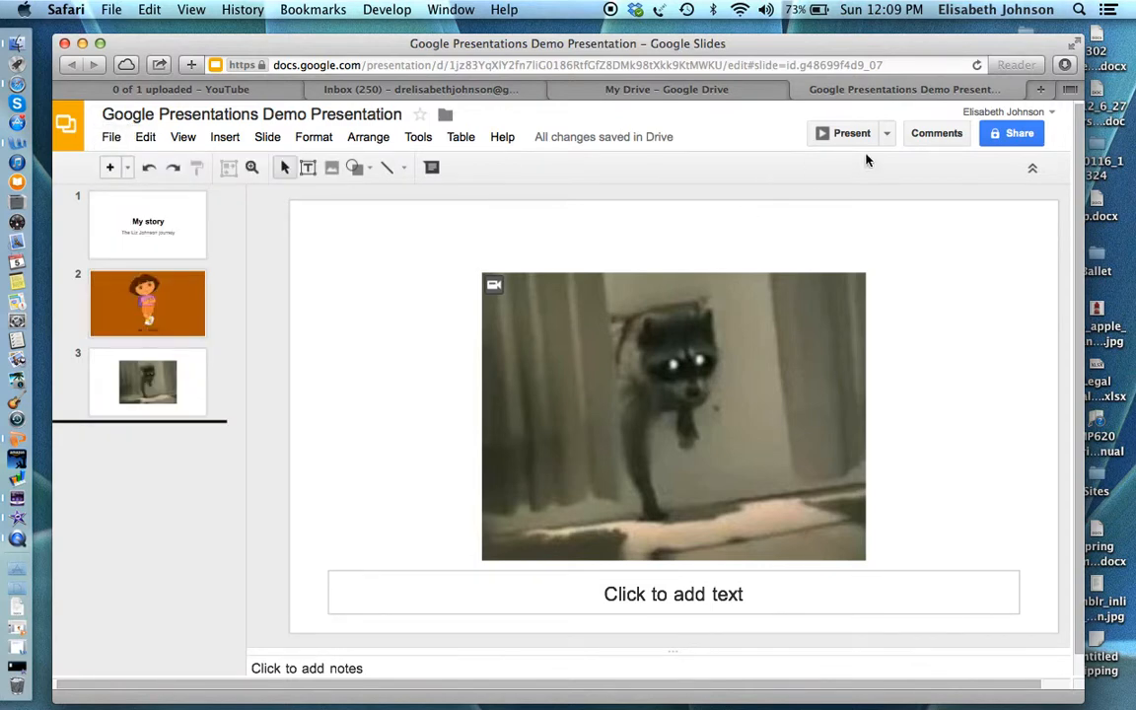